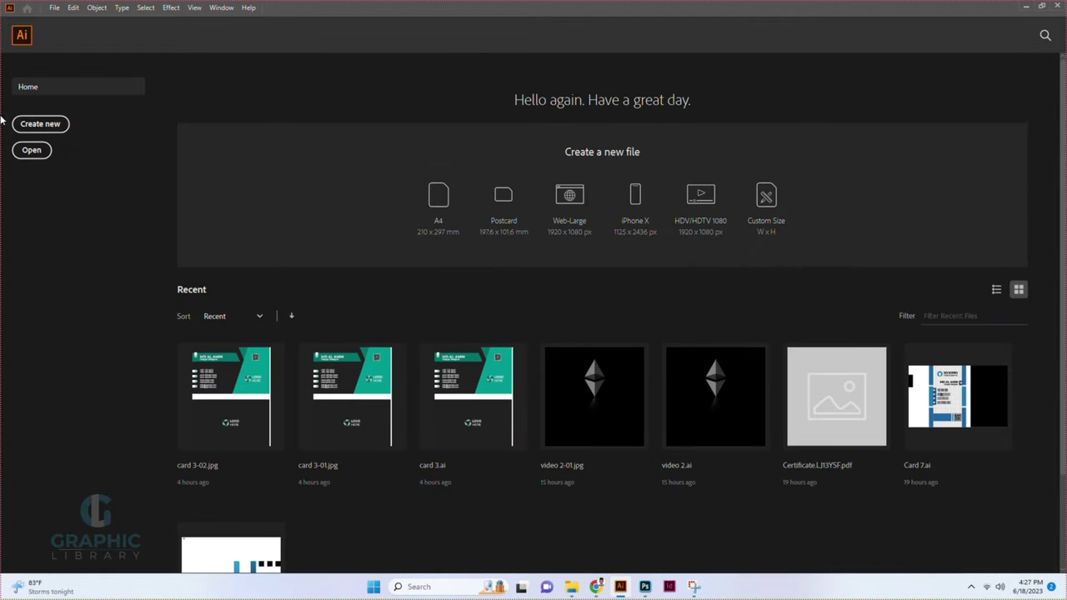
# Create a new 500 × 500 px RGB document, Untitled-1, with a blank artboard
pyautogui.click(40, 123)
pyautogui.scroll(-1, 450, 309)
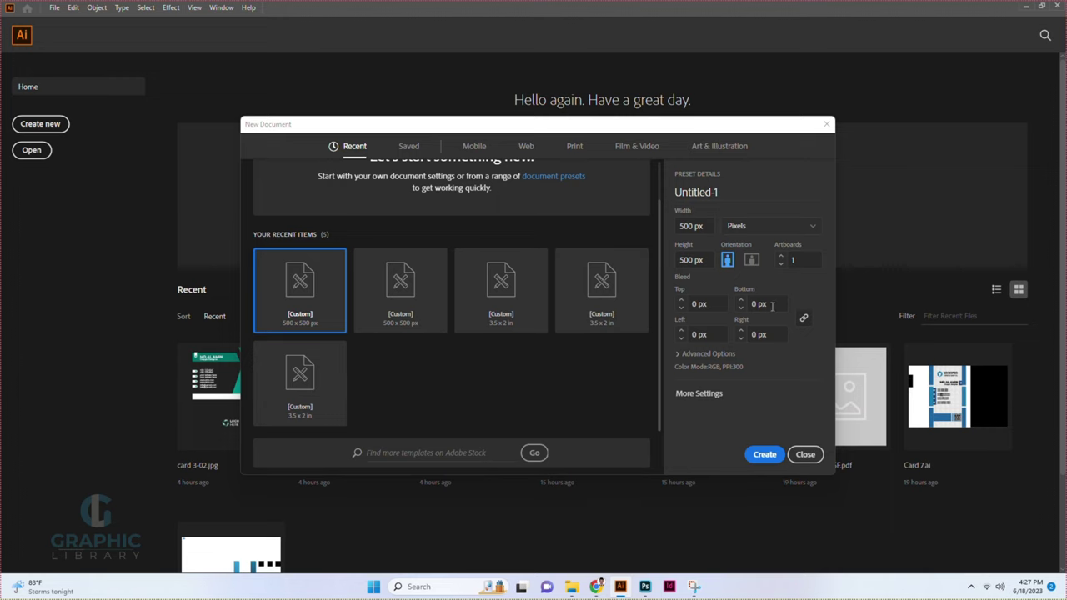
pyautogui.click(715, 396)
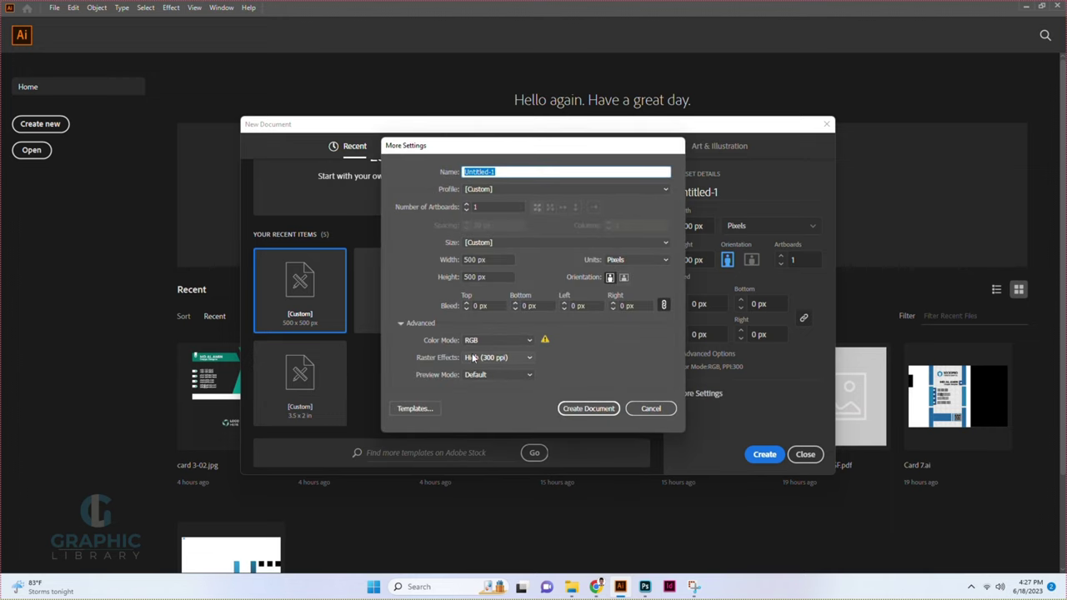
pyautogui.click(595, 408)
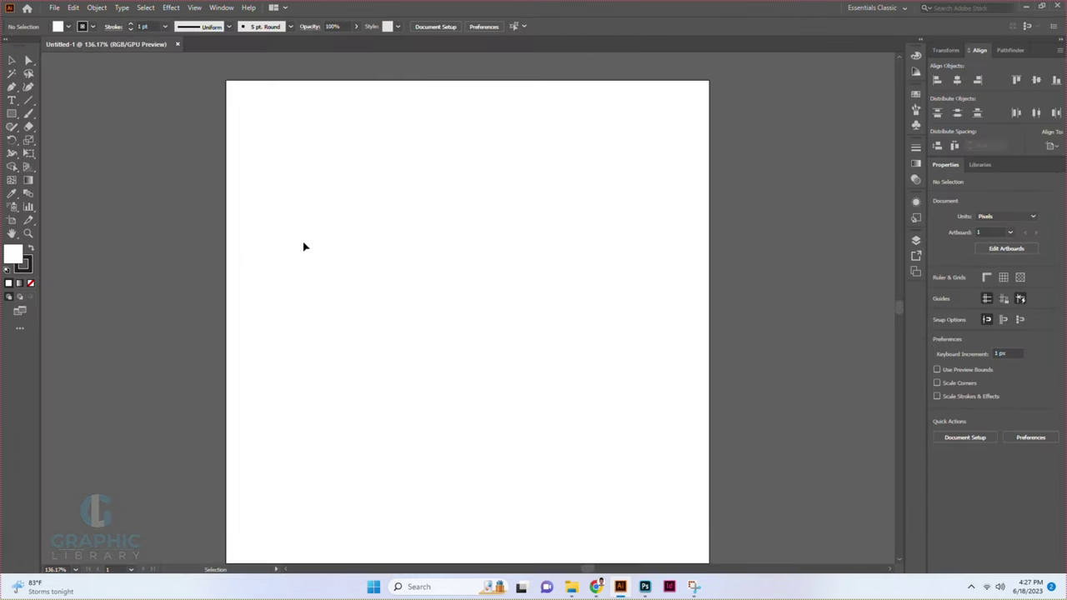
# Draw a tall rectangle with black fill and no stroke, and round two opposite corners into a leaf
pyautogui.click(11, 126)
pyautogui.click(12, 114)
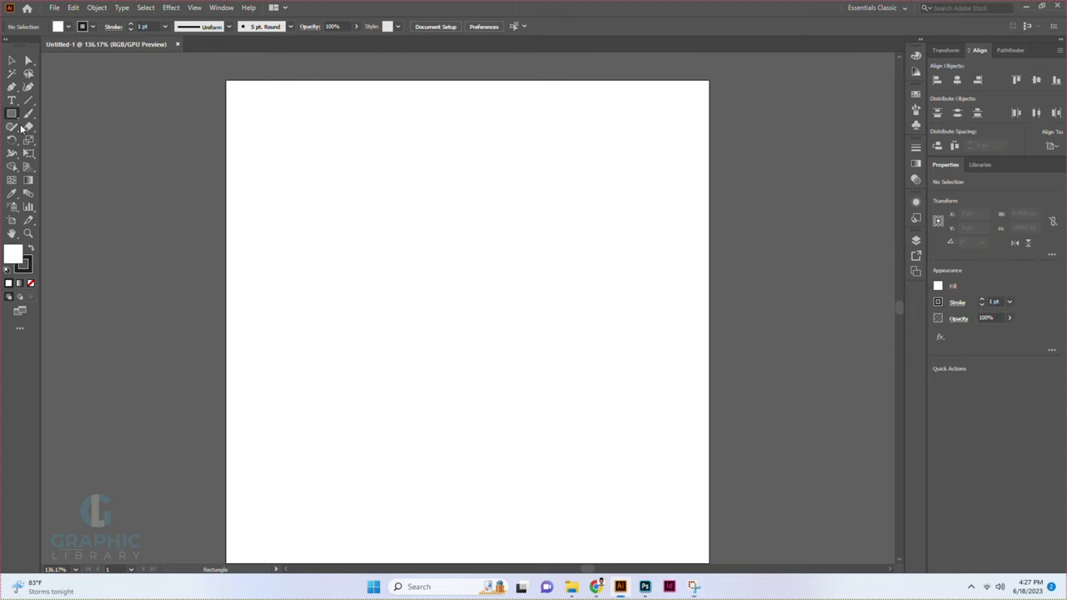
pyautogui.moveTo(414, 182); pyautogui.dragTo(460, 260)
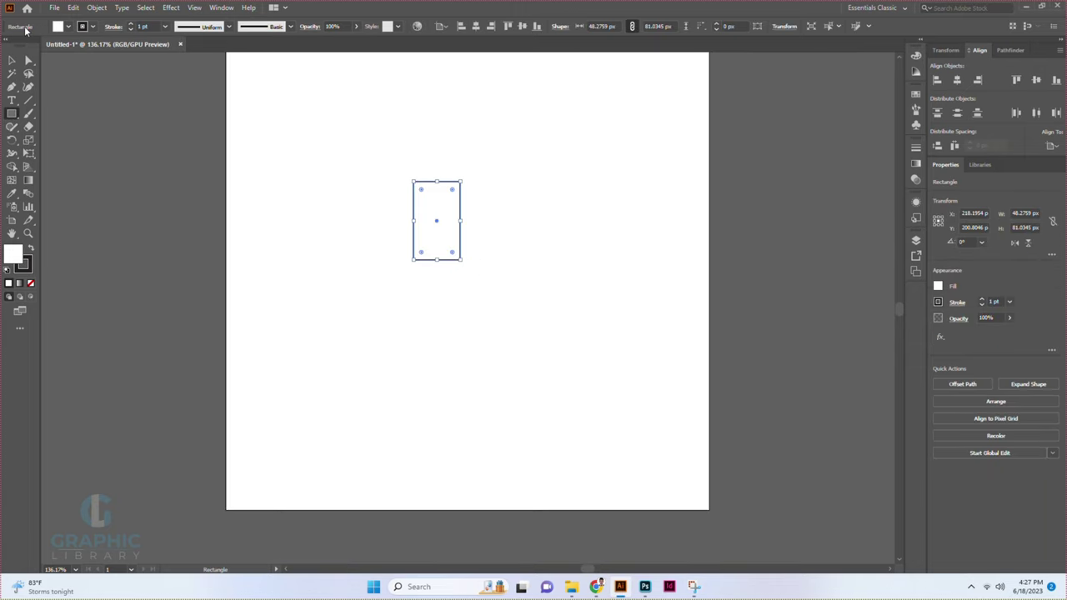
pyautogui.click(30, 248)
pyautogui.click(30, 284)
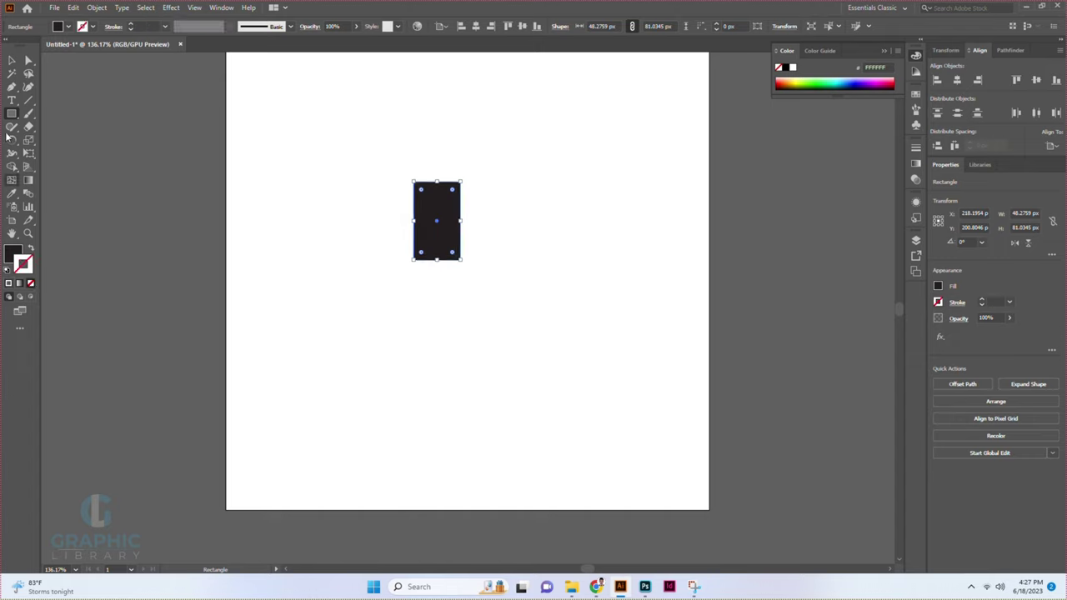
pyautogui.click(28, 60)
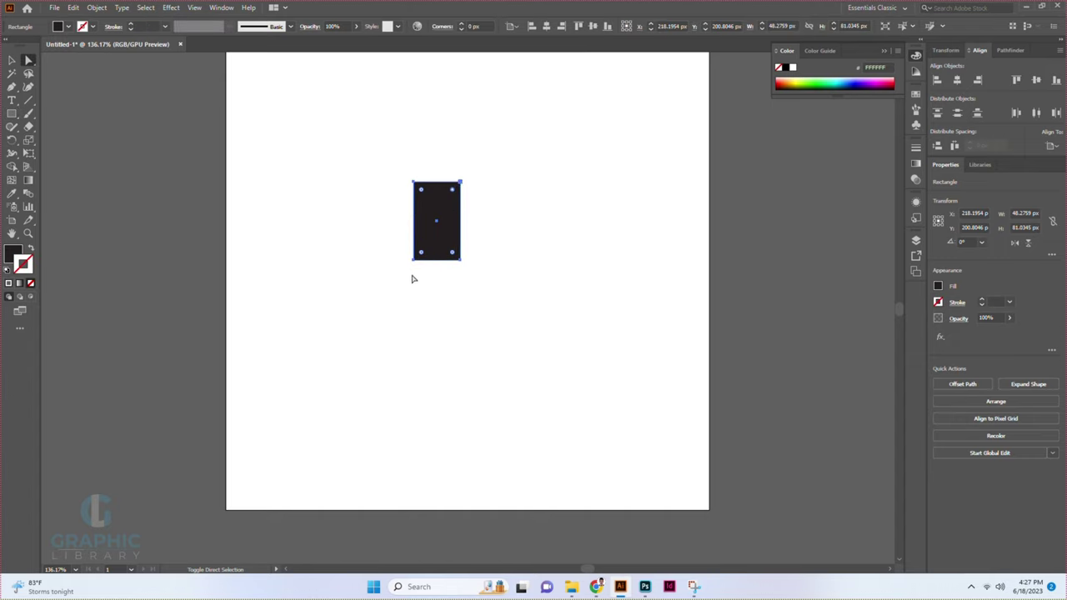
pyautogui.moveTo(422, 258)
pyautogui.mouseDown()
pyautogui.moveTo(463, 213)
pyautogui.moveTo(498, 227)
pyautogui.moveTo(517, 213)
pyautogui.mouseUp()
pyautogui.click(11, 60)
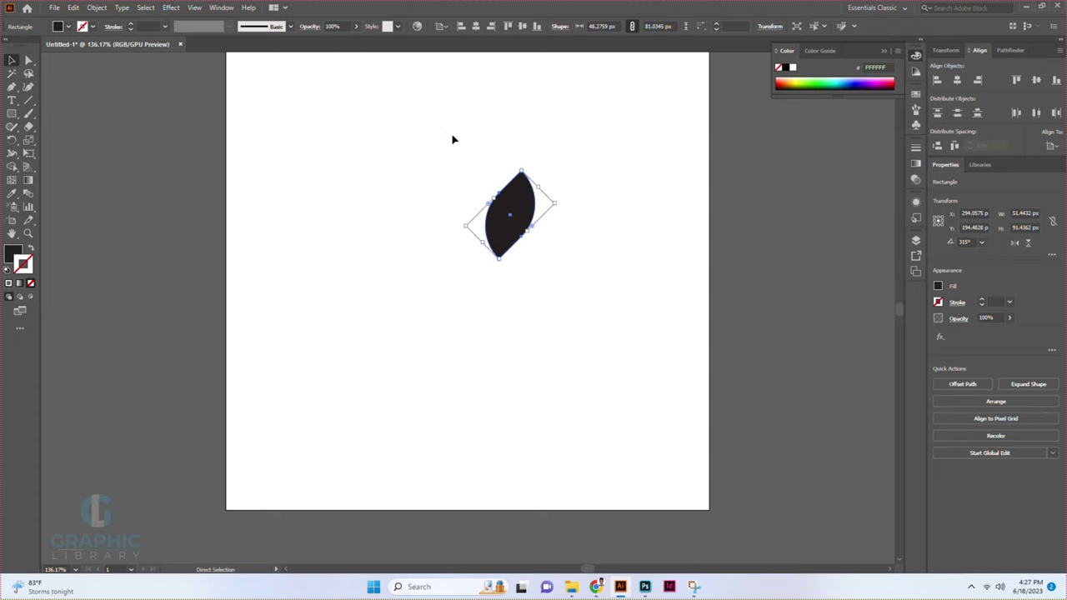
# Duplicate the leaf and rotate the copy upright beside the original
pyautogui.moveTo(522, 167); pyautogui.dragTo(545, 259)
pyautogui.click(545, 259)
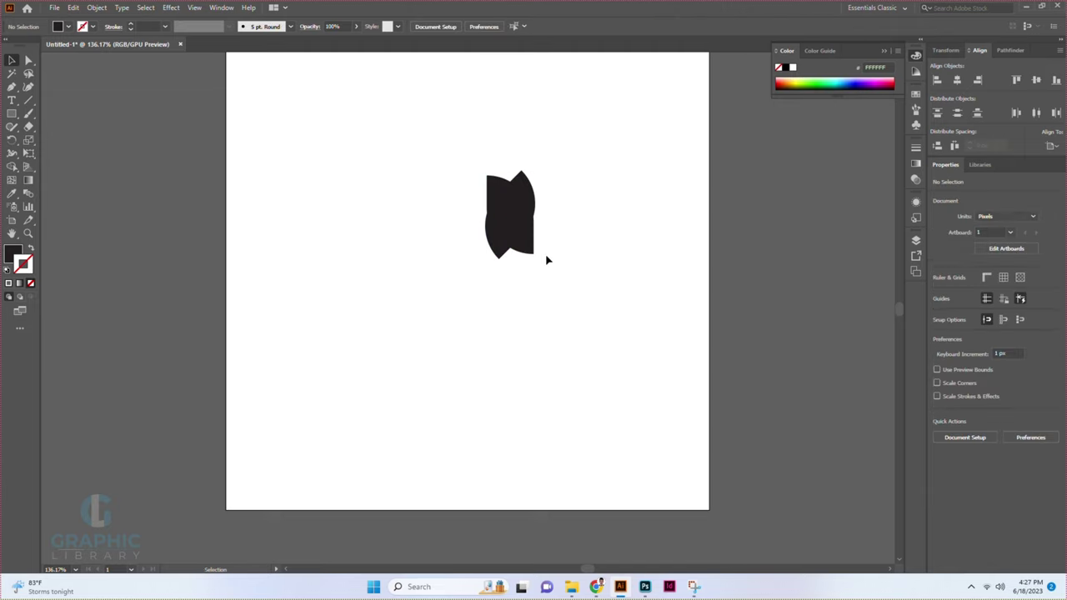
pyautogui.scroll(-2, 403, 75)
pyautogui.moveTo(403, 75); pyautogui.dragTo(517, 239)
pyautogui.scroll(1, 516, 239)
pyautogui.click(515, 214)
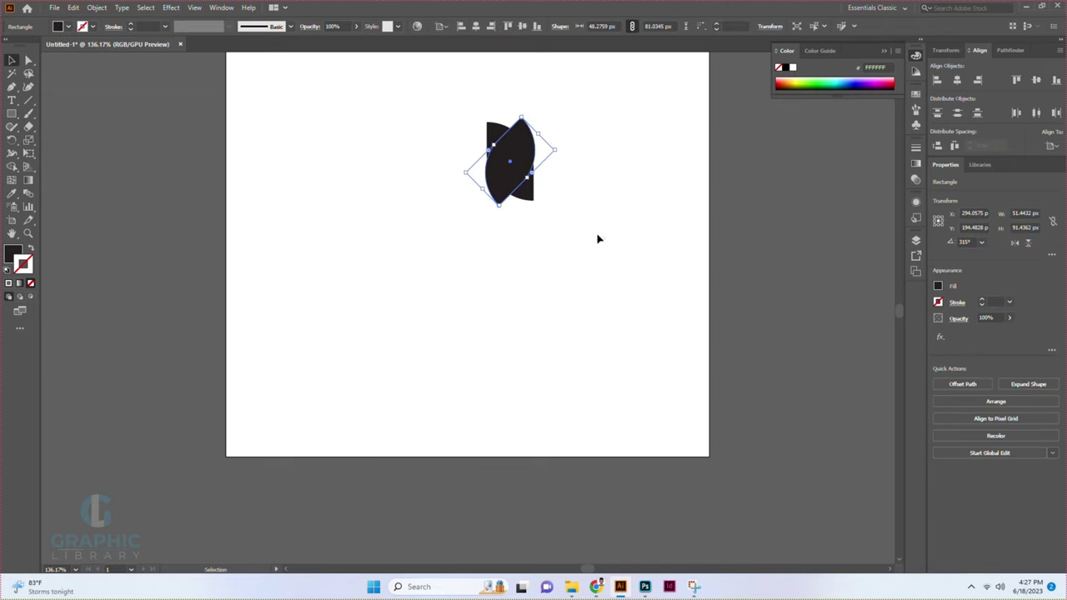
pyautogui.moveTo(598, 238); pyautogui.dragTo(543, 62)
# Enable scaling of strokes and effects, then enlarge the small top leaf
pyautogui.click(946, 51)
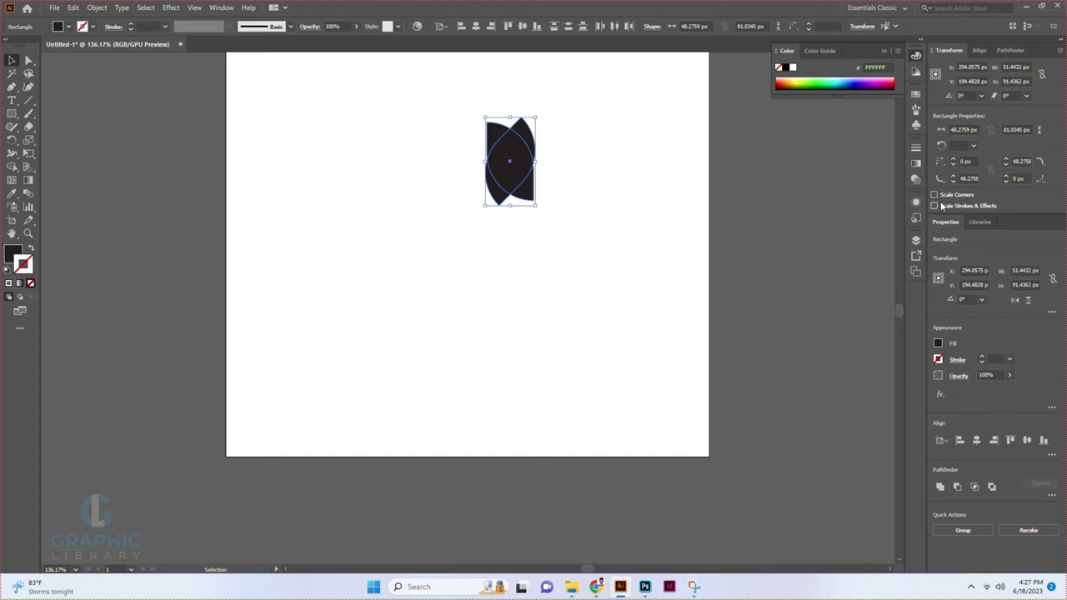
pyautogui.click(935, 206)
pyautogui.click(619, 220)
pyautogui.scroll(2, 619, 219)
pyautogui.click(532, 218)
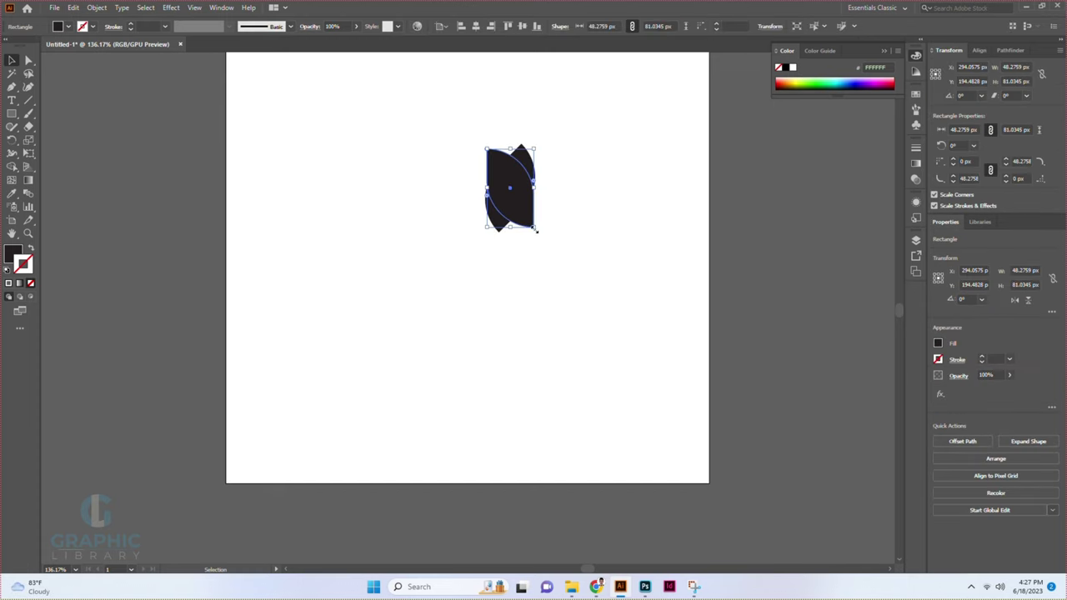
pyautogui.moveTo(535, 231)
pyautogui.mouseDown()
pyautogui.moveTo(528, 195)
pyautogui.moveTo(538, 235)
pyautogui.moveTo(519, 205)
pyautogui.mouseUp()
pyautogui.scroll(2, 622, 274)
pyautogui.click(536, 221)
# Rotate the large leaf more upright, nudge it up, and select both leaves
pyautogui.click(626, 233)
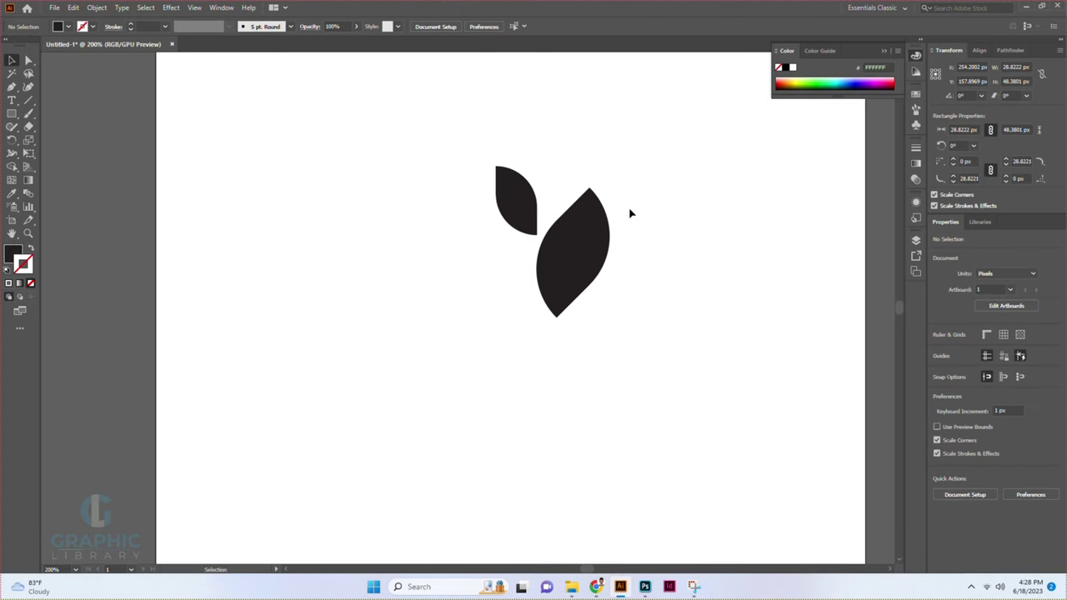
pyautogui.click(601, 216)
pyautogui.moveTo(591, 178); pyautogui.dragTo(577, 186)
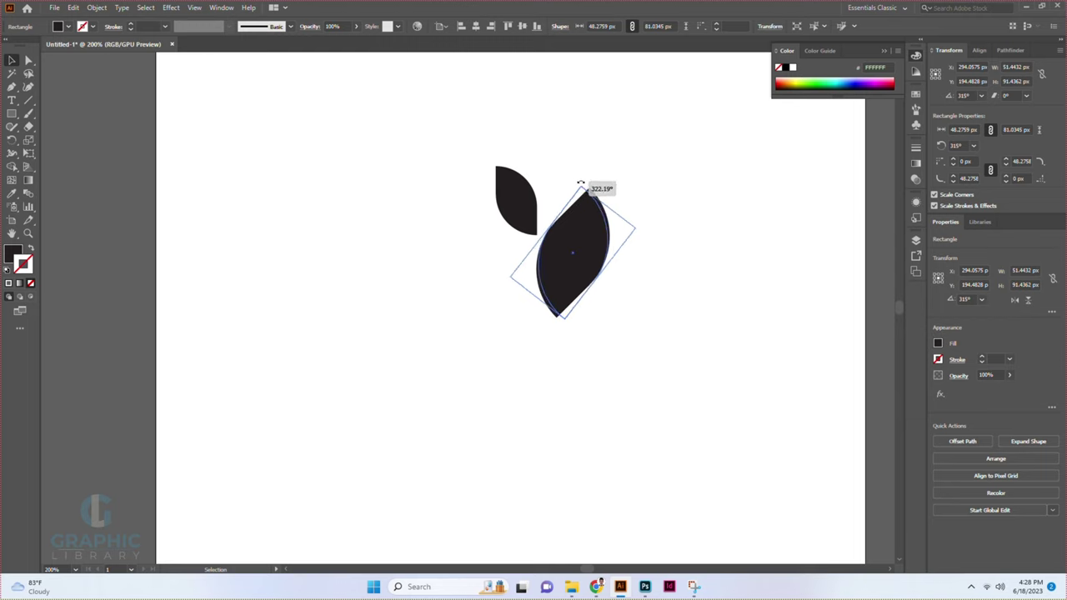
pyautogui.moveTo(589, 239); pyautogui.dragTo(587, 226)
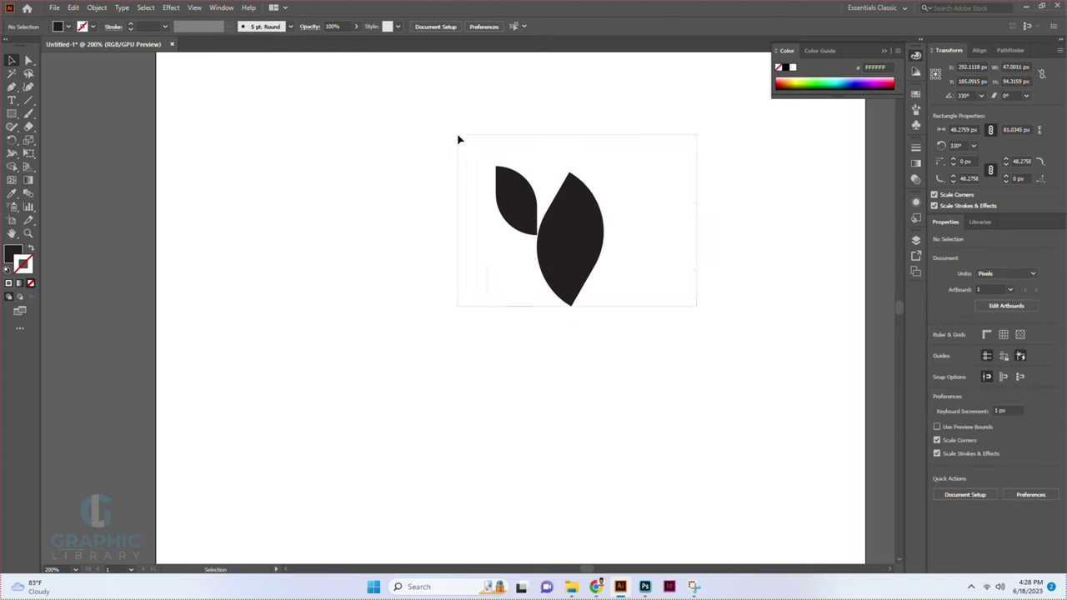
pyautogui.moveTo(695, 303); pyautogui.dragTo(460, 138)
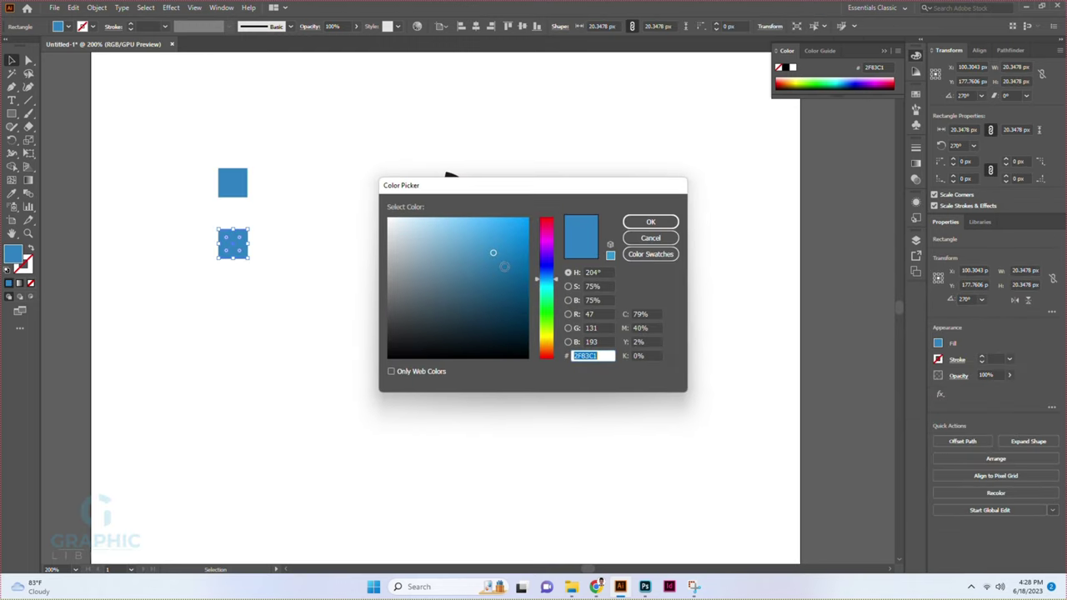
# Give the second colour square a deeper blue and fill both leaves with a gradient
pyautogui.click(501, 267)
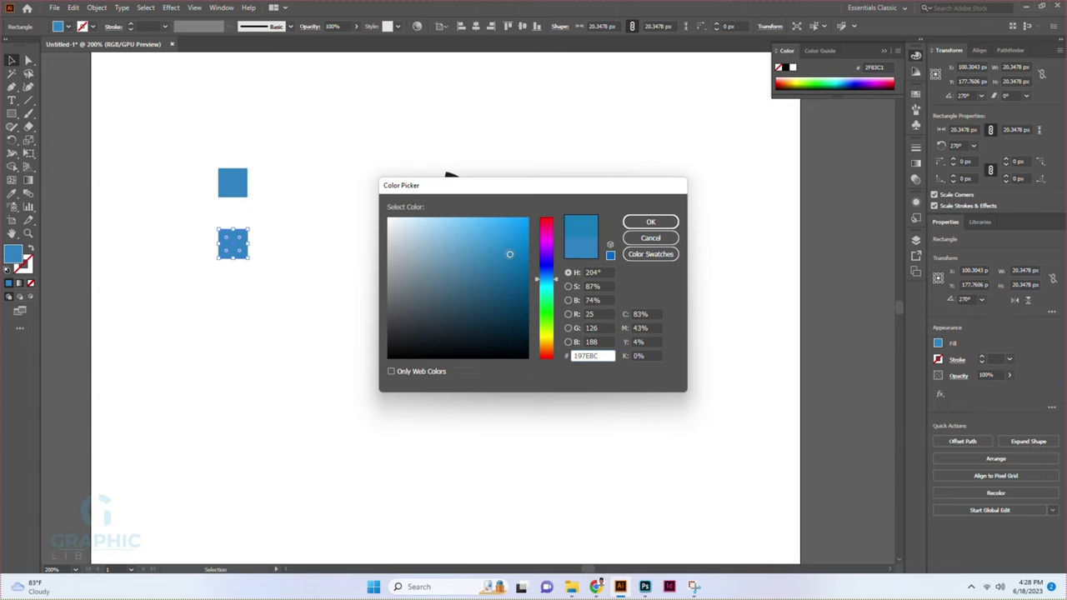
pyautogui.click(627, 223)
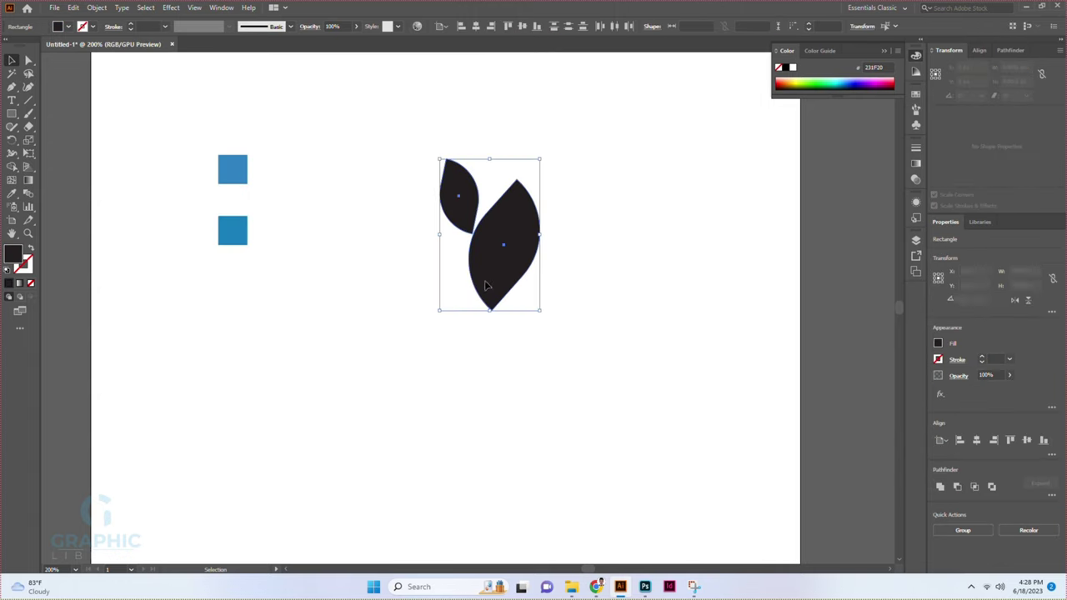
pyautogui.click(915, 164)
pyautogui.click(778, 161)
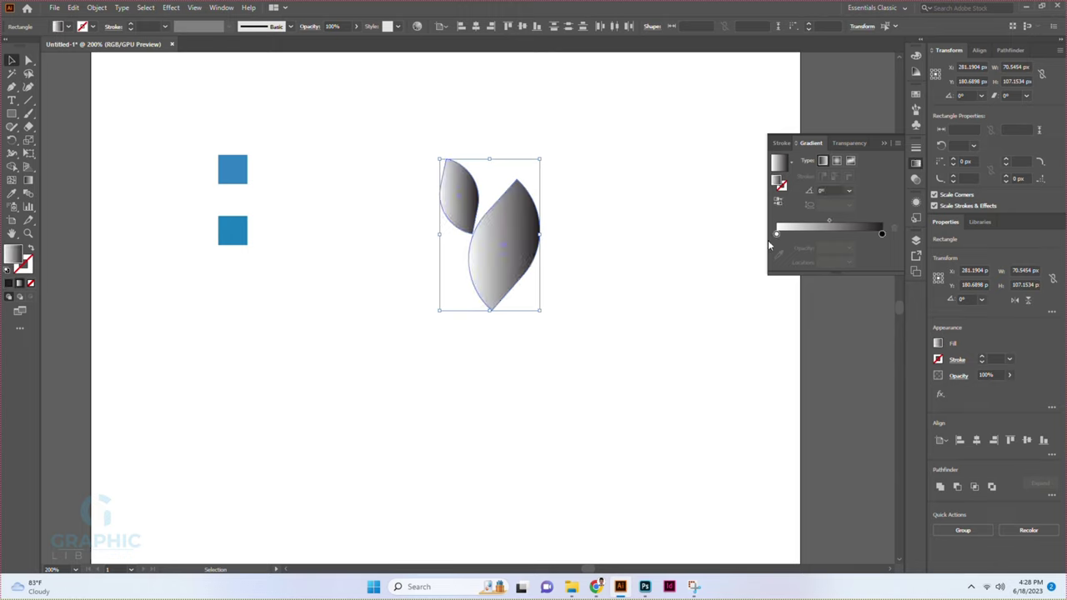
# Sample the start and end gradient stops from the two blue squares
pyautogui.click(778, 254)
pyautogui.click(238, 168)
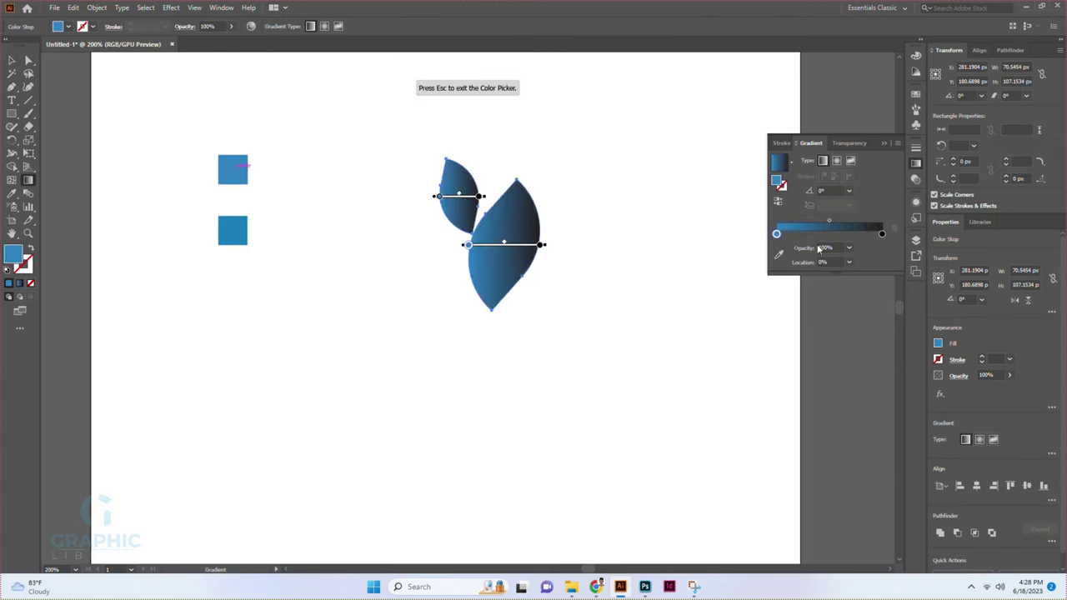
pyautogui.click(780, 257)
pyautogui.click(882, 233)
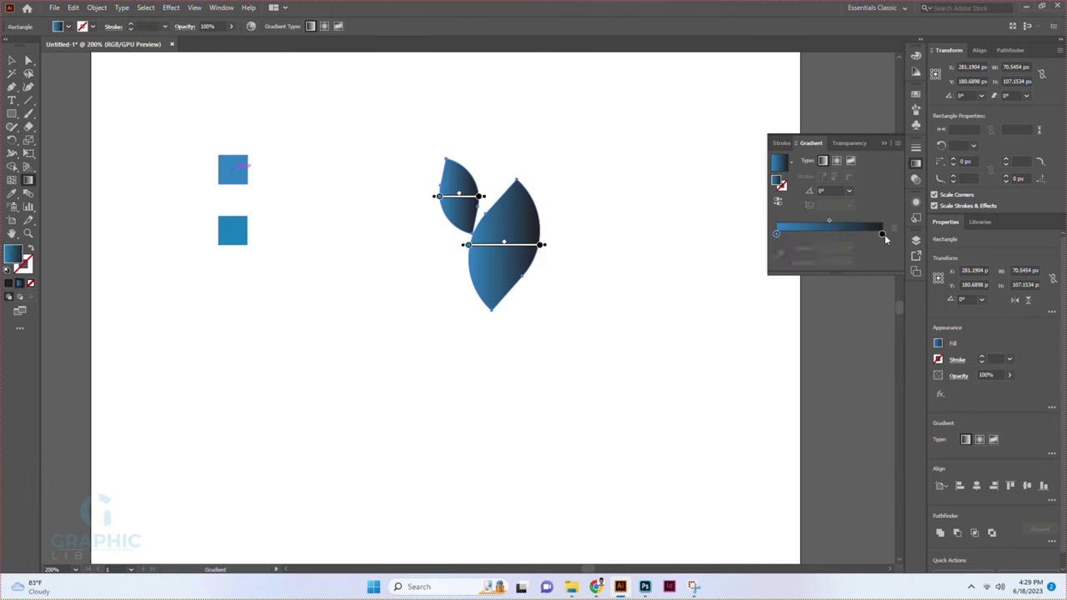
pyautogui.click(780, 256)
pyautogui.click(241, 227)
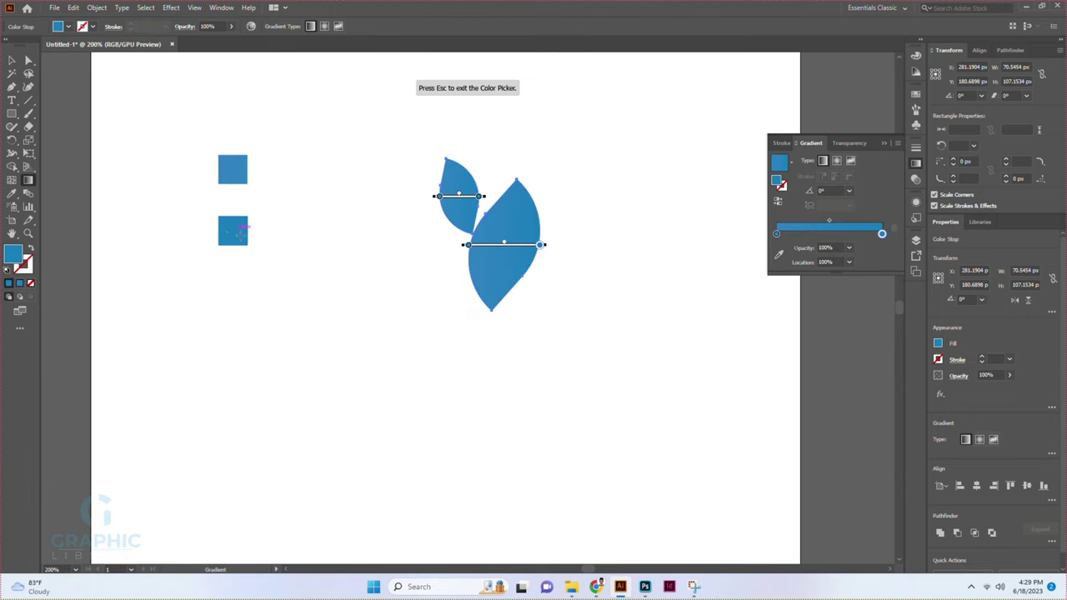
pyautogui.click(12, 61)
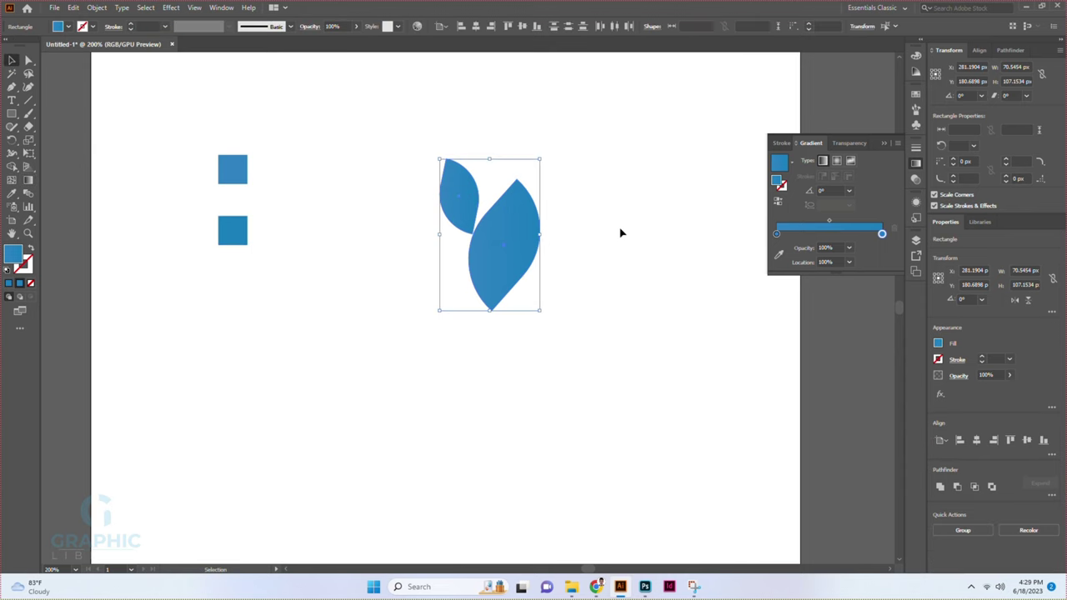
pyautogui.click(639, 269)
pyautogui.hotkey('ctrl', '-')
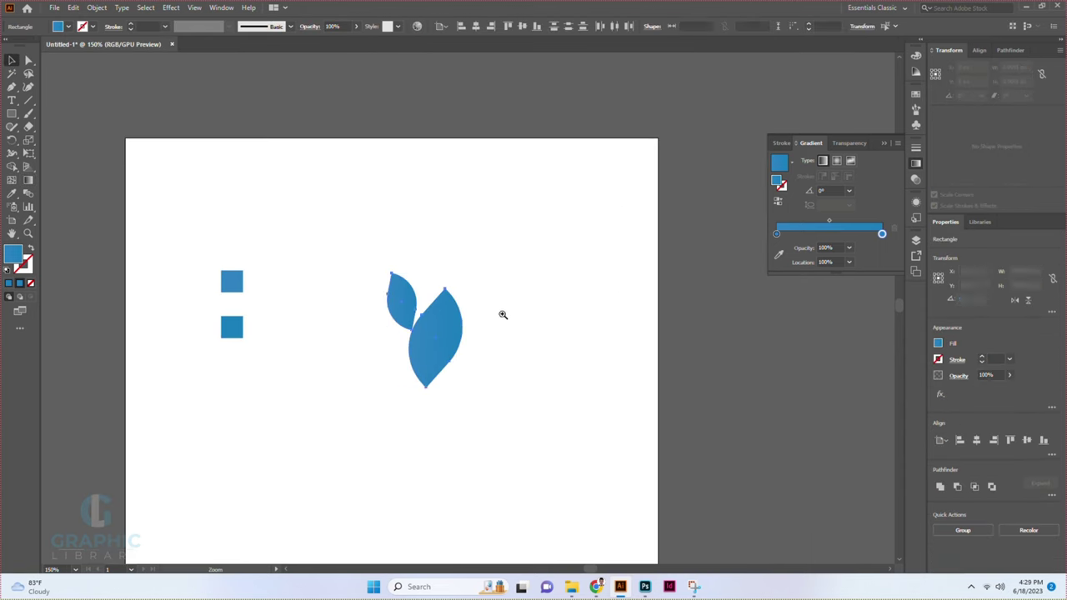
# Draw a circle beside the leaves and turn it into a blue outline with no fill
pyautogui.click(367, 292)
pyautogui.hotkey('ctrl', '+')
pyautogui.hotkey('ctrl', '+')
pyautogui.hotkey('ctrl', '+')
pyautogui.moveTo(12, 113); pyautogui.dragTo(63, 119)
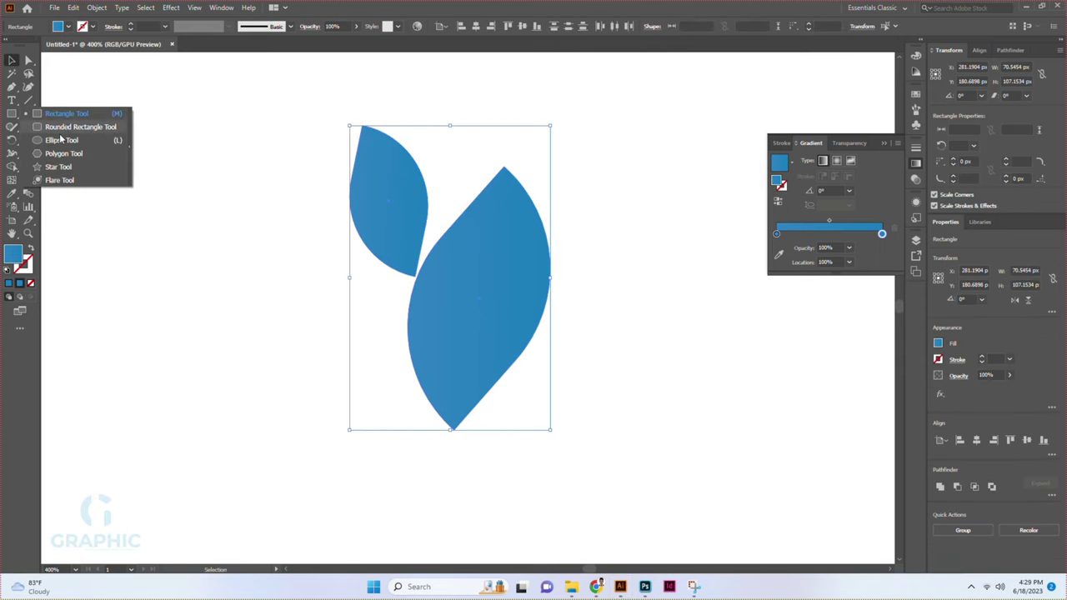
pyautogui.click(61, 140)
pyautogui.moveTo(189, 235); pyautogui.dragTo(265, 311)
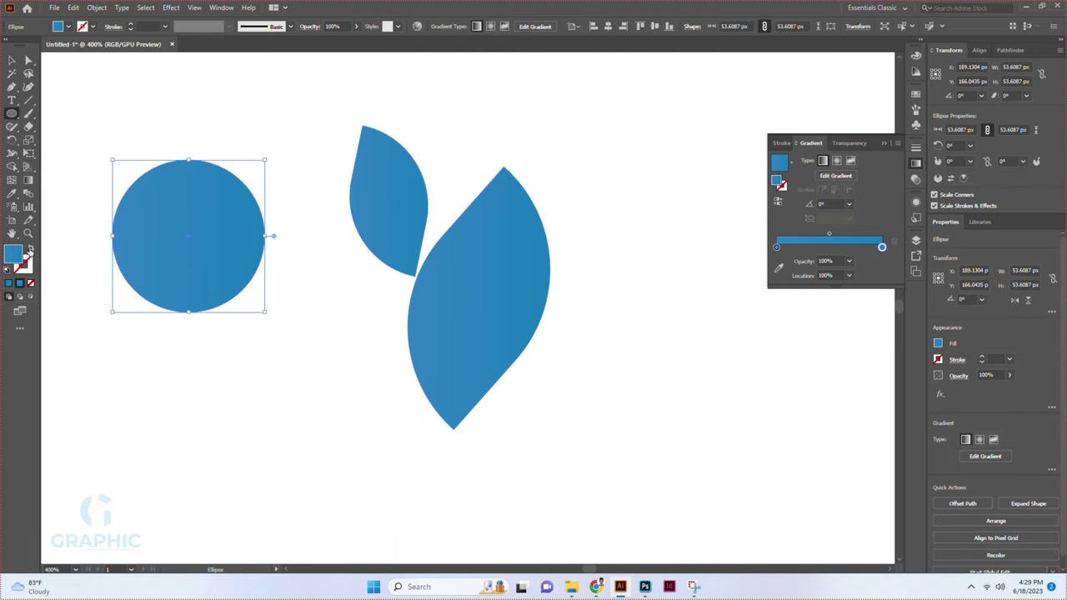
pyautogui.click(31, 249)
pyautogui.click(12, 60)
pyautogui.click(83, 150)
# Scale the outline circle under the large leaf, add an overlapping copy up-right, and select everything
pyautogui.moveTo(226, 168)
pyautogui.mouseDown()
pyautogui.moveTo(537, 357)
pyautogui.moveTo(534, 342)
pyautogui.mouseUp()
pyautogui.moveTo(576, 401); pyautogui.dragTo(634, 402)
pyautogui.moveTo(597, 318); pyautogui.dragTo(650, 284)
pyautogui.moveTo(656, 370)
pyautogui.mouseDown()
pyautogui.moveTo(628, 371)
pyautogui.moveTo(585, 327)
pyautogui.mouseUp()
pyautogui.moveTo(217, 342); pyautogui.dragTo(599, 404)
pyautogui.click(1011, 51)
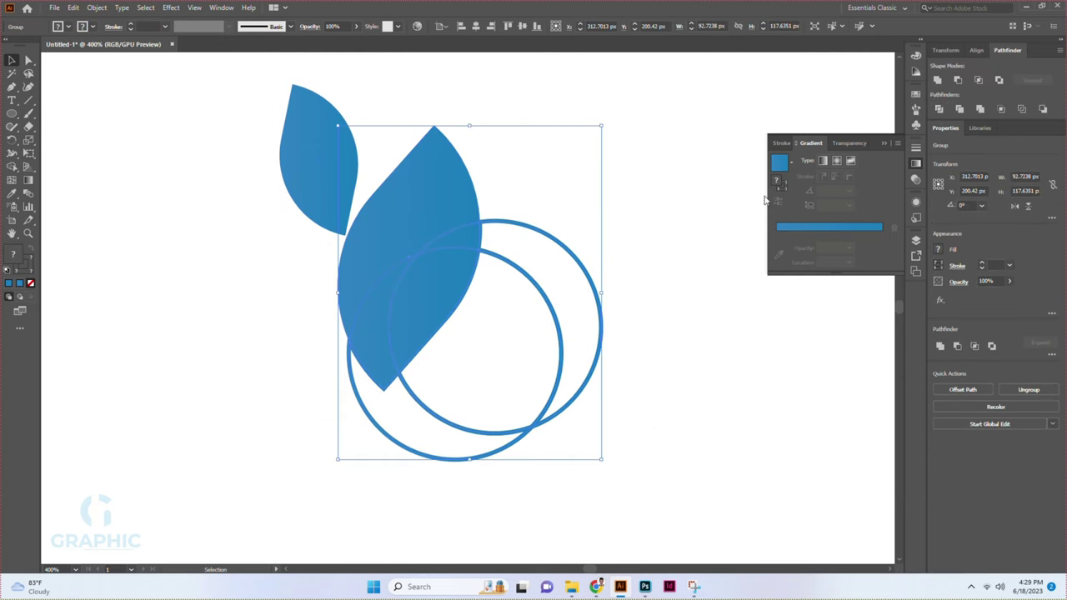
# Expand the outer circle's outline into a shape
pyautogui.click(670, 398)
pyautogui.click(601, 358)
pyautogui.rightClick(647, 385)
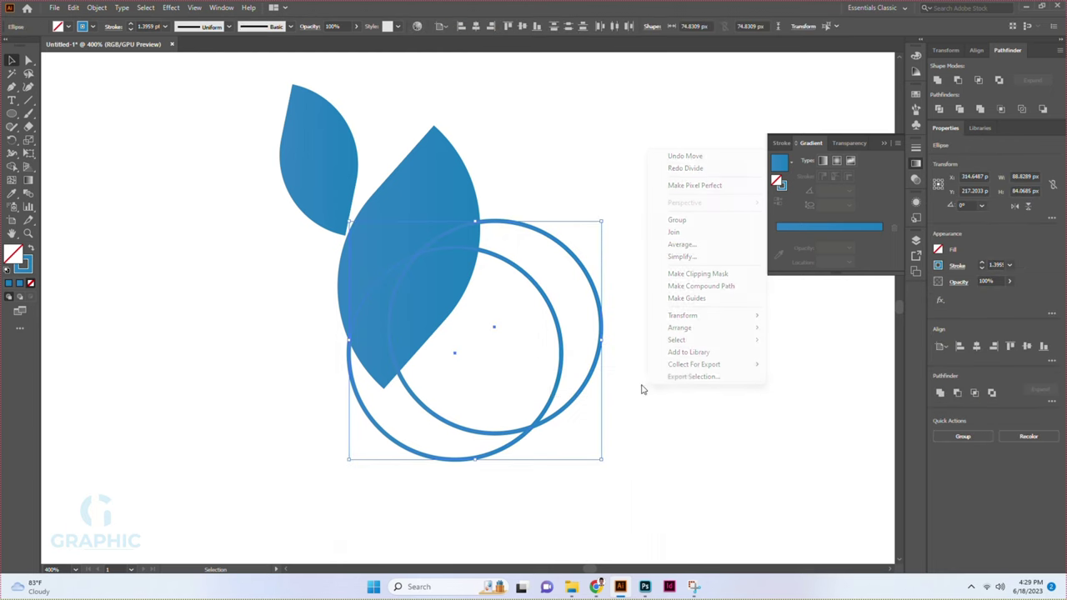
pyautogui.click(98, 8)
pyautogui.click(125, 141)
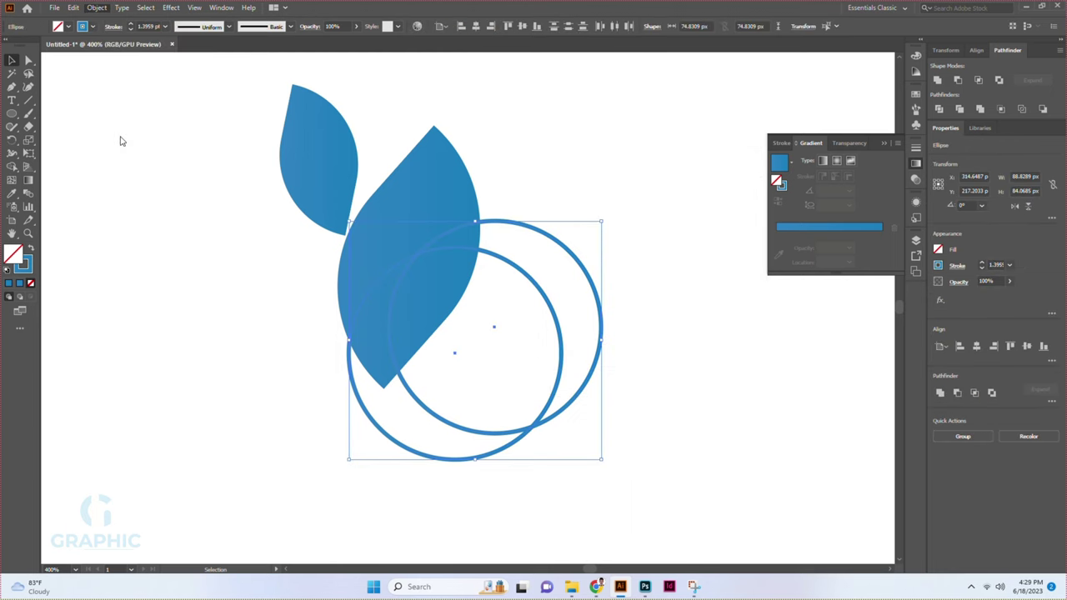
pyautogui.click(504, 352)
# Divide the large leaf along the circle outlines, ungroup, and delete the circle pieces outside it
pyautogui.scroll(-1, 642, 415)
pyautogui.moveTo(667, 406); pyautogui.dragTo(326, 222)
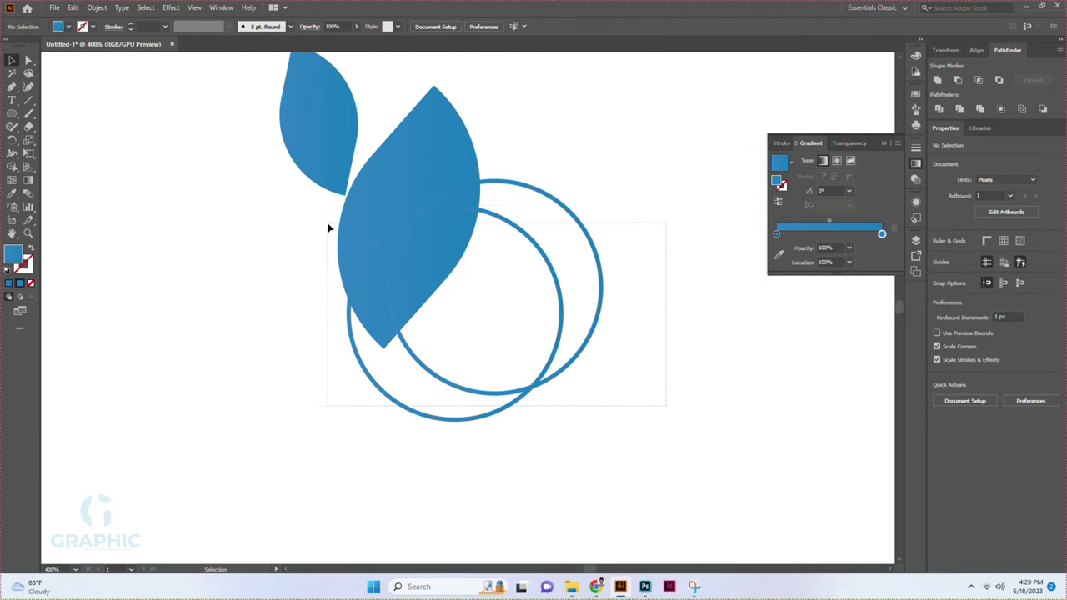
pyautogui.click(958, 108)
pyautogui.click(647, 252)
pyautogui.click(541, 333)
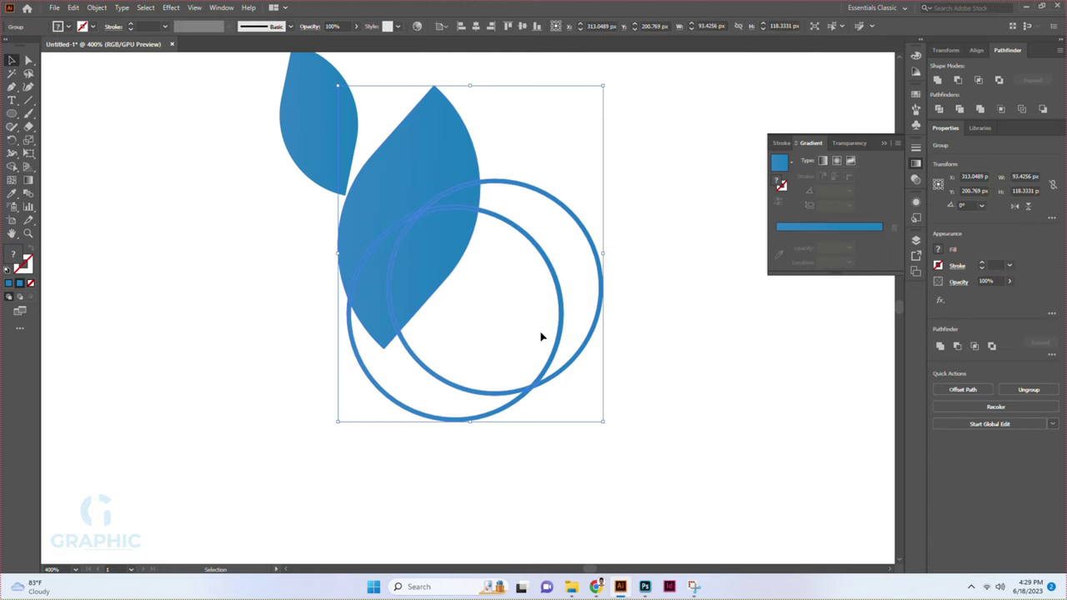
pyautogui.rightClick(541, 335)
pyautogui.click(572, 428)
pyautogui.moveTo(613, 398); pyautogui.dragTo(534, 342)
pyautogui.press('Delete')
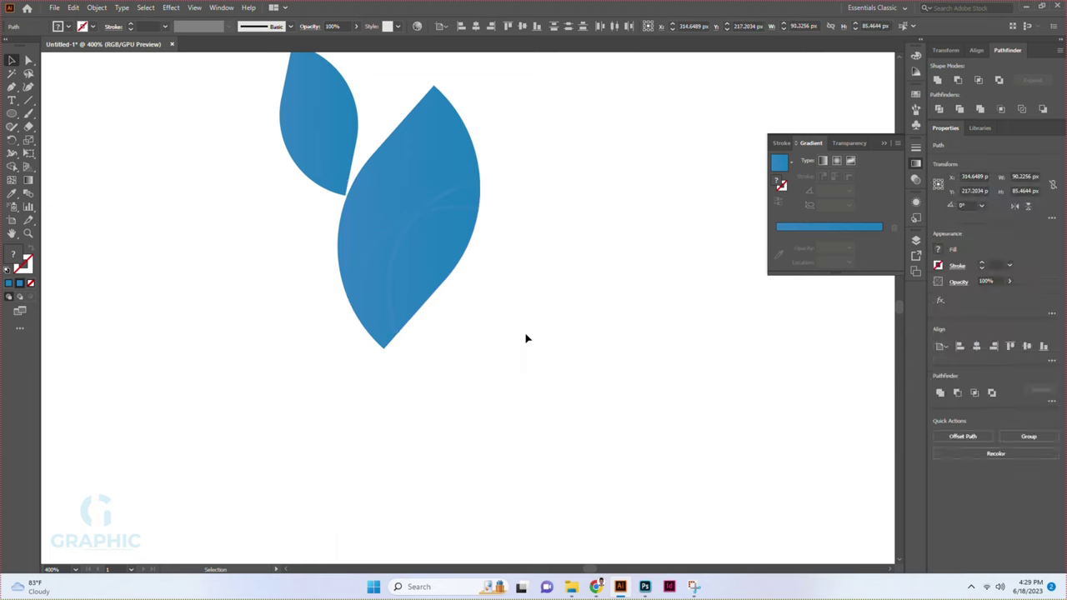
# Delete the leftover arc strokes hidden behind the large leaf
pyautogui.scroll(1, 446, 255)
pyautogui.click(509, 284)
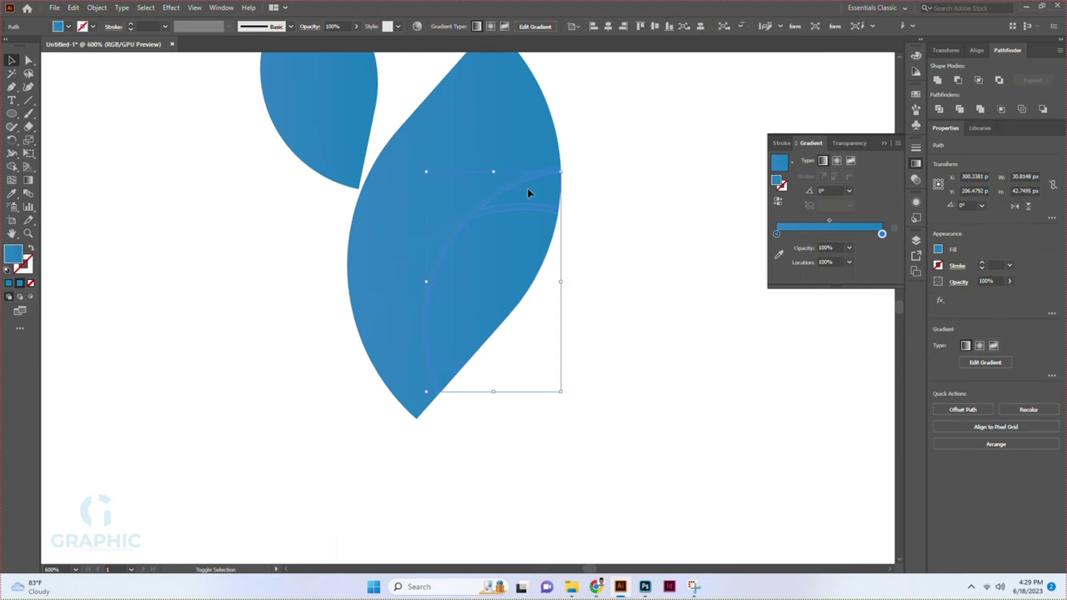
pyautogui.click(431, 267)
pyautogui.press('a')
pyautogui.press('v')
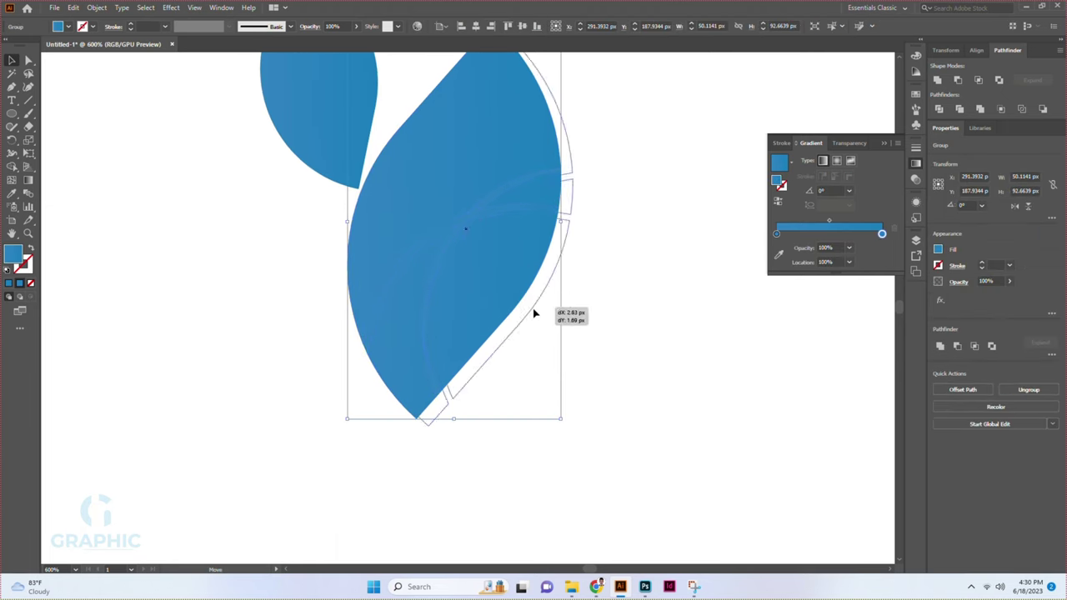
pyautogui.moveTo(534, 309); pyautogui.dragTo(800, 426)
pyautogui.click(419, 164)
pyautogui.press('Delete')
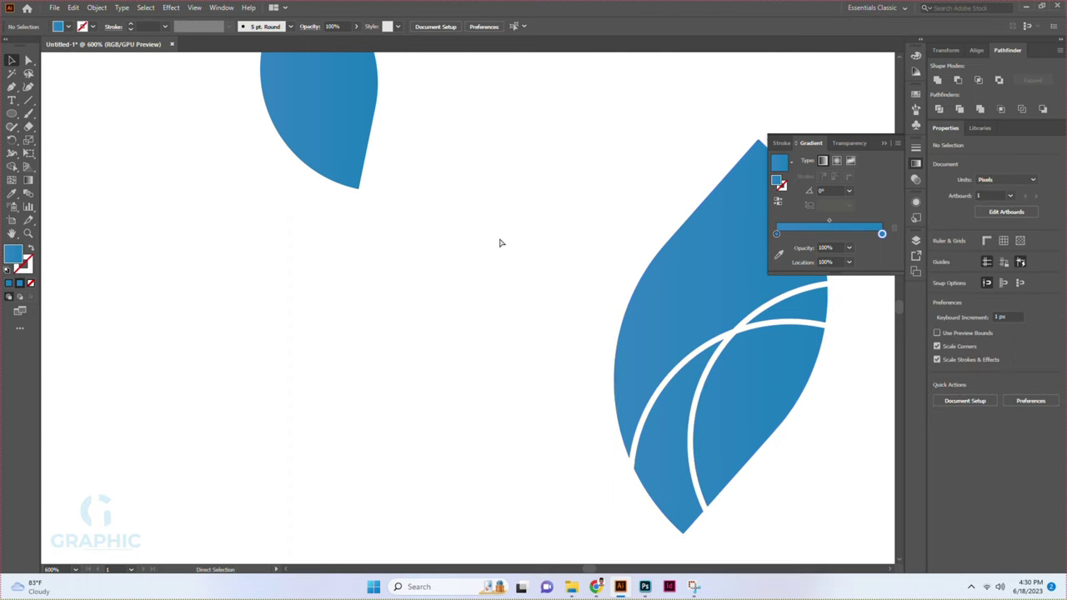
pyautogui.hotkey('ctrl', 'z')
pyautogui.hotkey('ctrl', 'z')
pyautogui.click(636, 362)
pyautogui.click(473, 215)
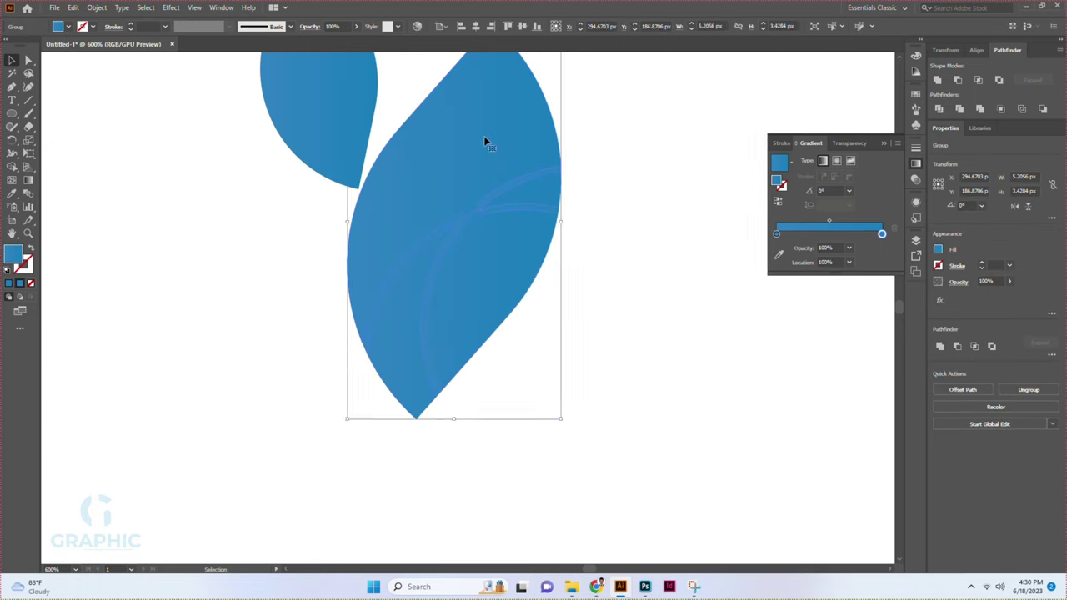
pyautogui.click(625, 316)
# Fill the arc strips inside the large leaf with white
pyautogui.moveTo(643, 341); pyautogui.dragTo(276, 231)
pyautogui.hotkey('ctrl', 'shift', ']')
pyautogui.click(667, 452)
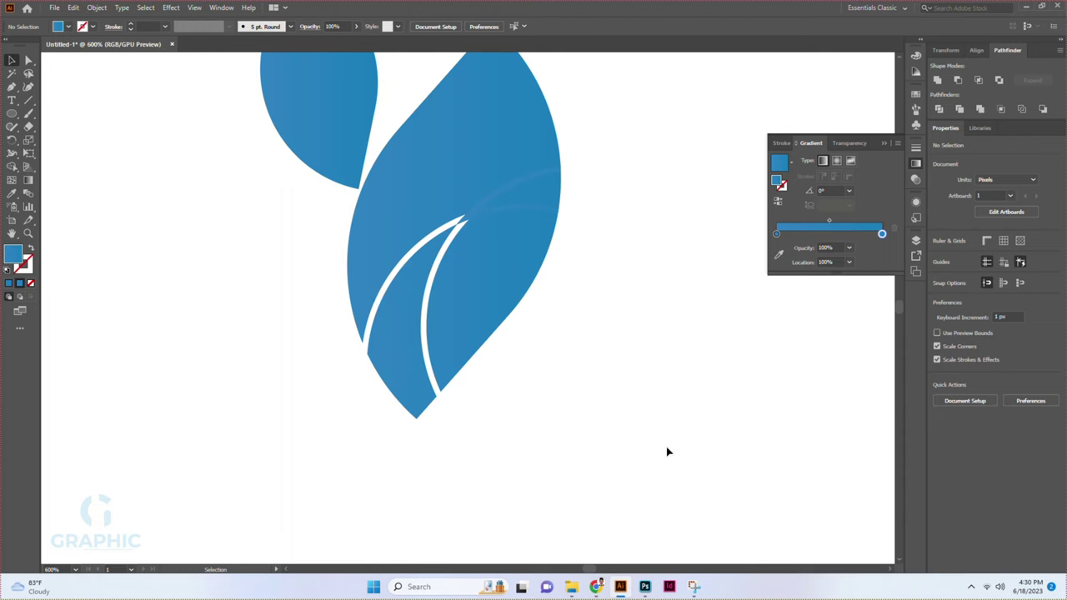
pyautogui.moveTo(714, 436); pyautogui.dragTo(444, 129)
pyautogui.scroll(-3, 440, 127)
pyautogui.scroll(2, 398, 261)
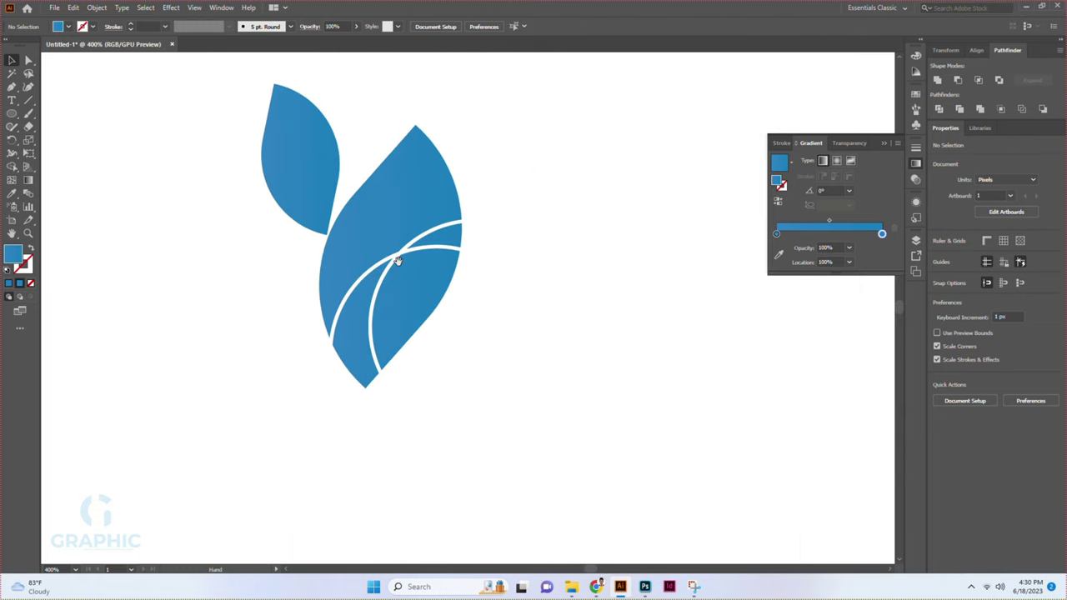
pyautogui.moveTo(399, 261); pyautogui.dragTo(459, 305)
pyautogui.scroll(-2, 482, 327)
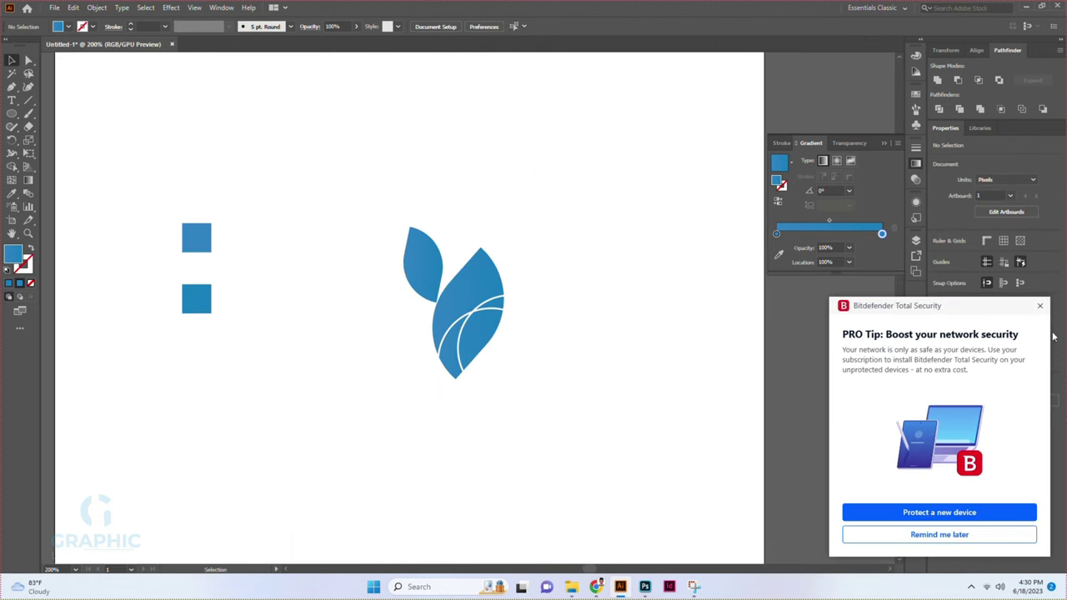
# Dismiss the antivirus notification and select, then deselect, both leaves
pyautogui.click(1040, 307)
pyautogui.scroll(2, 446, 351)
pyautogui.scroll(-1, 395, 419)
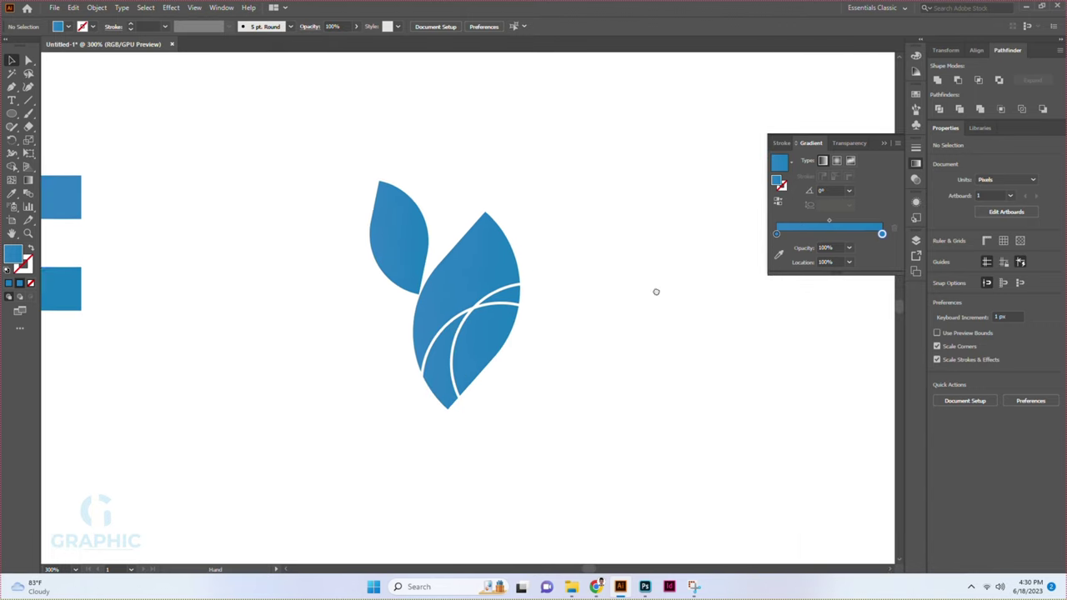
pyautogui.moveTo(334, 192); pyautogui.dragTo(590, 361)
pyautogui.scroll(-2, 590, 361)
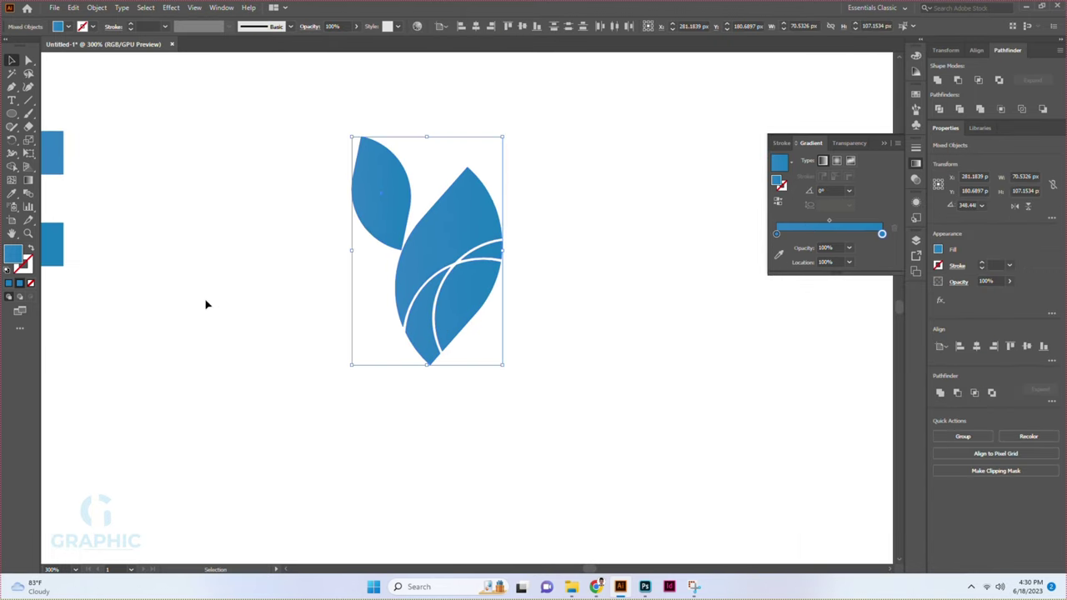
pyautogui.click(207, 304)
pyautogui.scroll(-5, 425, 317)
pyautogui.scroll(5, 341, 291)
# Refill the lower sample square with darker teal #1371A0
pyautogui.click(242, 296)
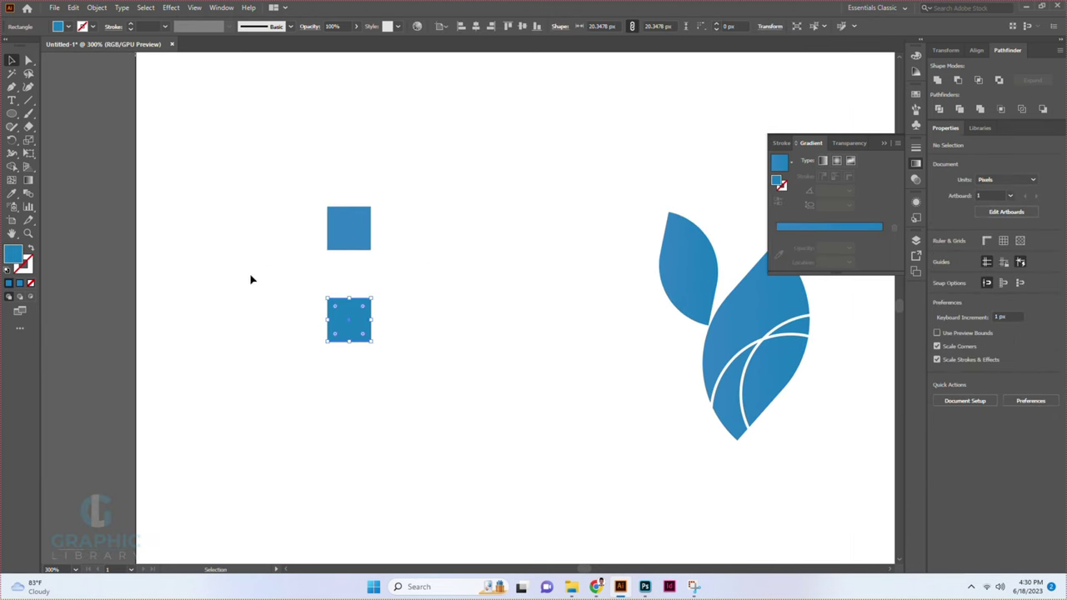
pyautogui.doubleClick(13, 254)
pyautogui.click(512, 267)
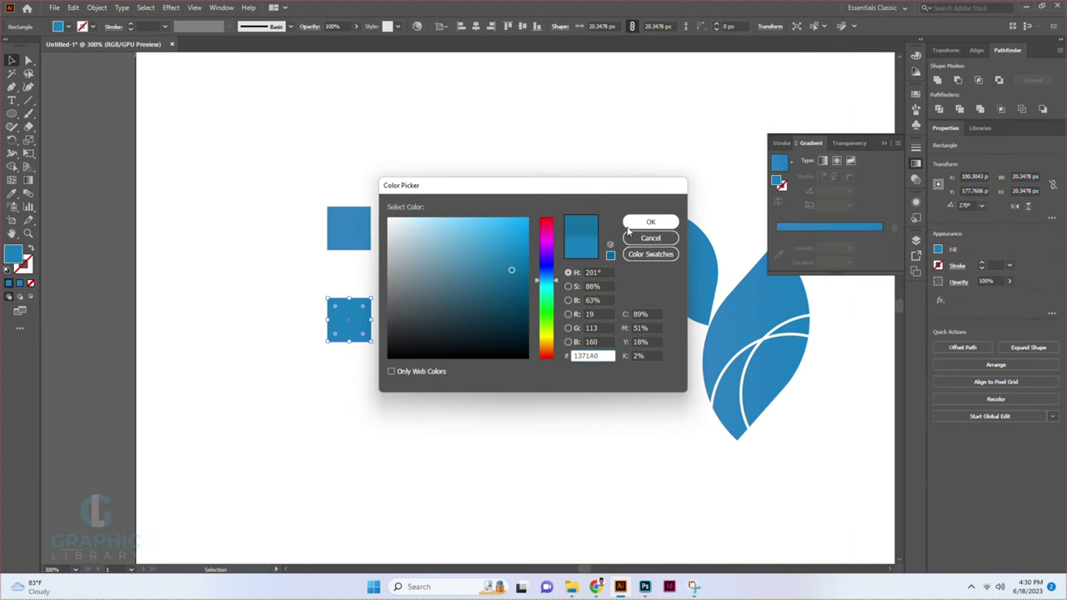
pyautogui.click(651, 222)
pyautogui.moveTo(569, 215); pyautogui.dragTo(709, 391)
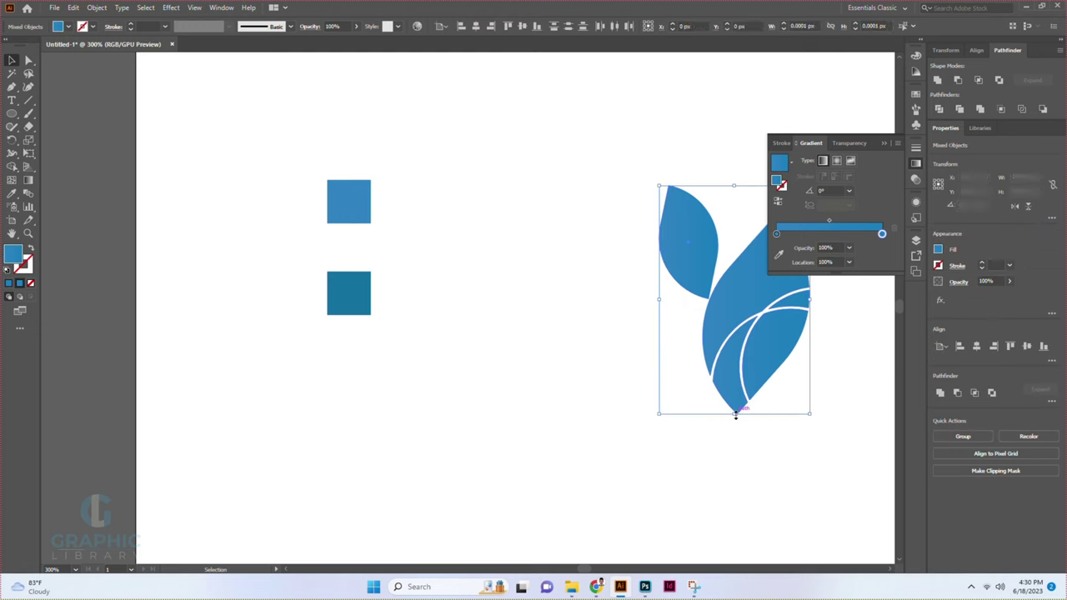
pyautogui.click(779, 254)
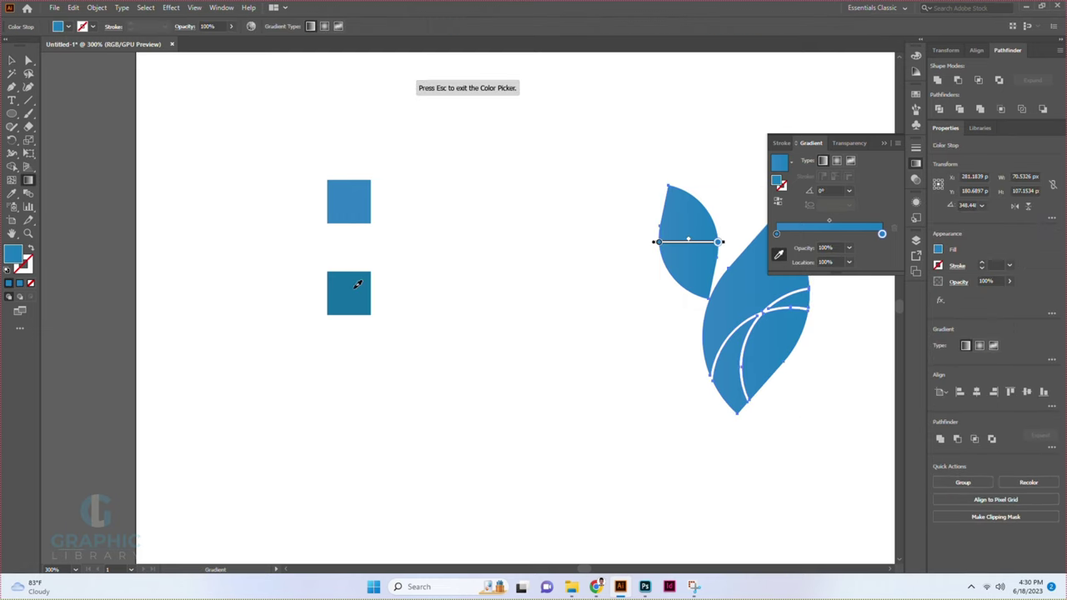
# Angle the small leaf's gradient from its tip downward
pyautogui.press('Escape')
pyautogui.click(529, 292)
pyautogui.hotkey('ctrl', '1')
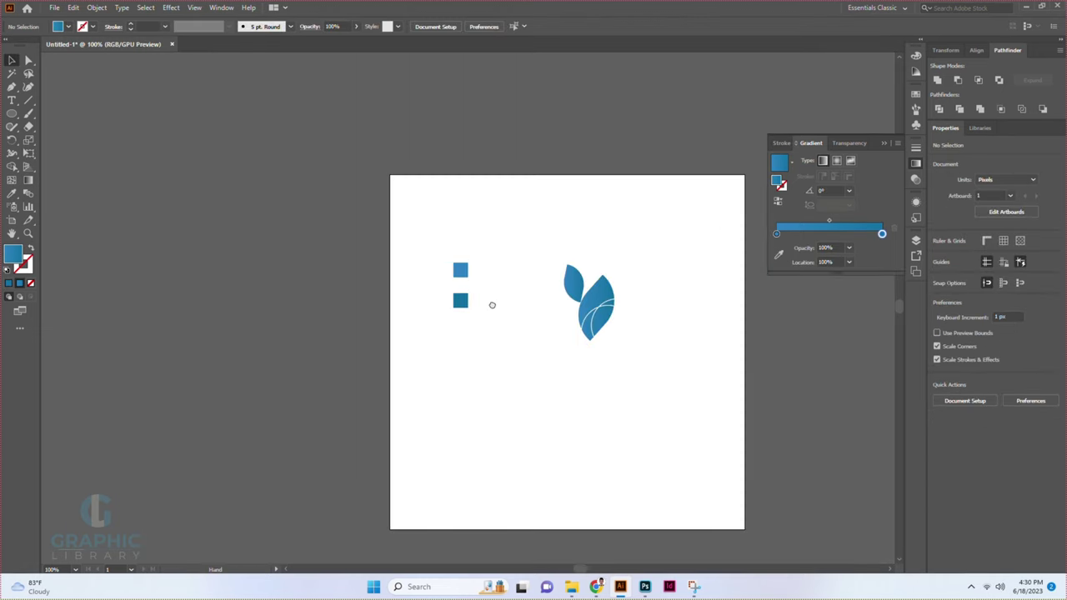
pyautogui.hotkey('ctrl', '=')
pyautogui.hotkey('ctrl', '=')
pyautogui.hotkey('ctrl', '=')
pyautogui.click(507, 303)
pyautogui.press('g')
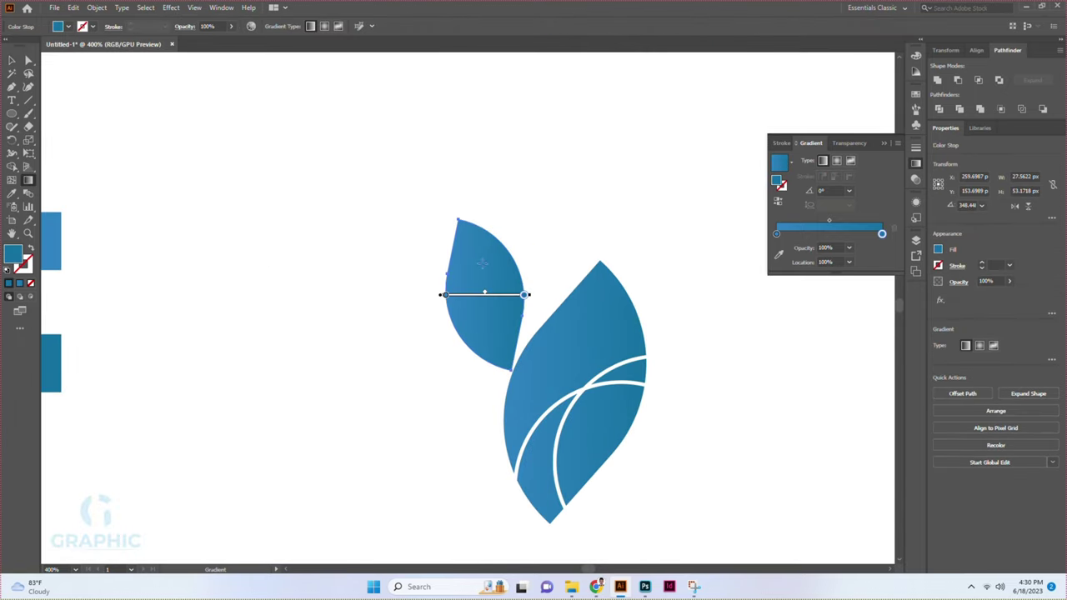
pyautogui.moveTo(463, 222); pyautogui.dragTo(496, 338)
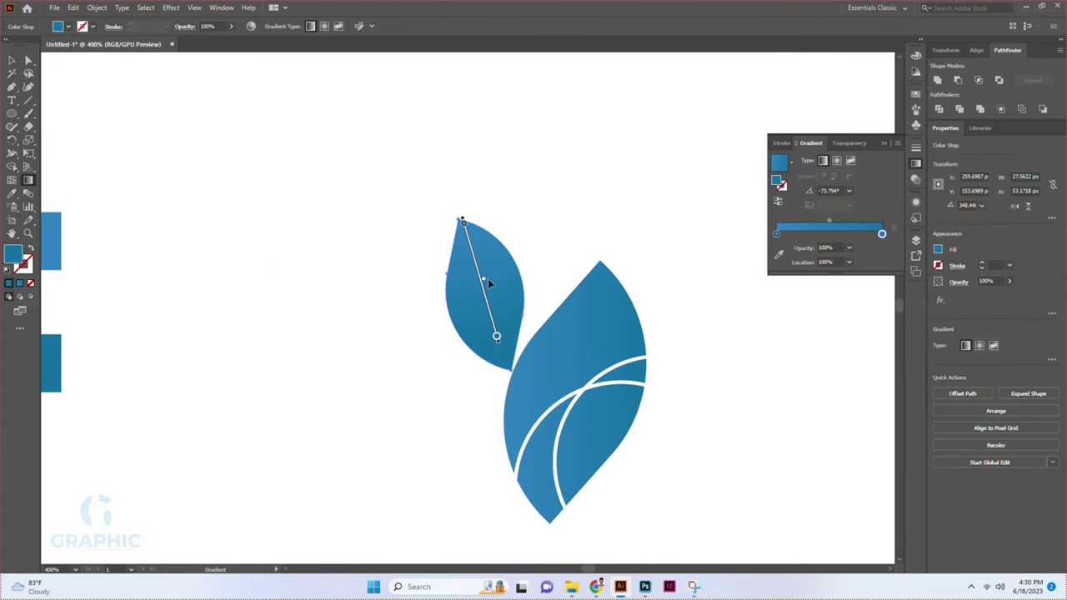
pyautogui.press('v')
# Run the large leaf's gradient from top to bottom
pyautogui.hotkey('ctrl', 'shift', 'a')
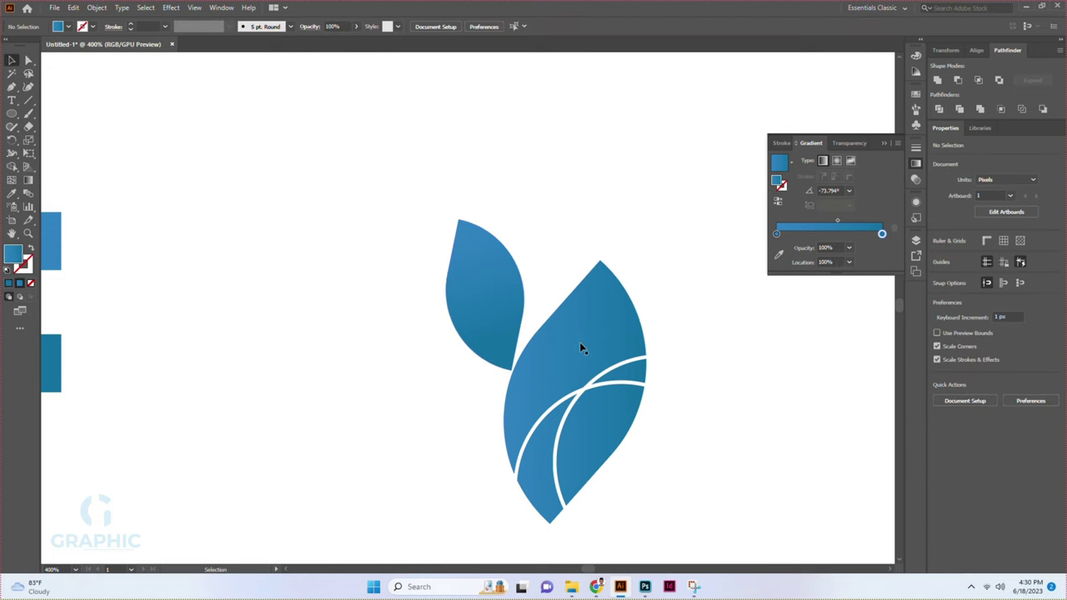
pyautogui.hotkey('ctrl', '=')
pyautogui.click(527, 317)
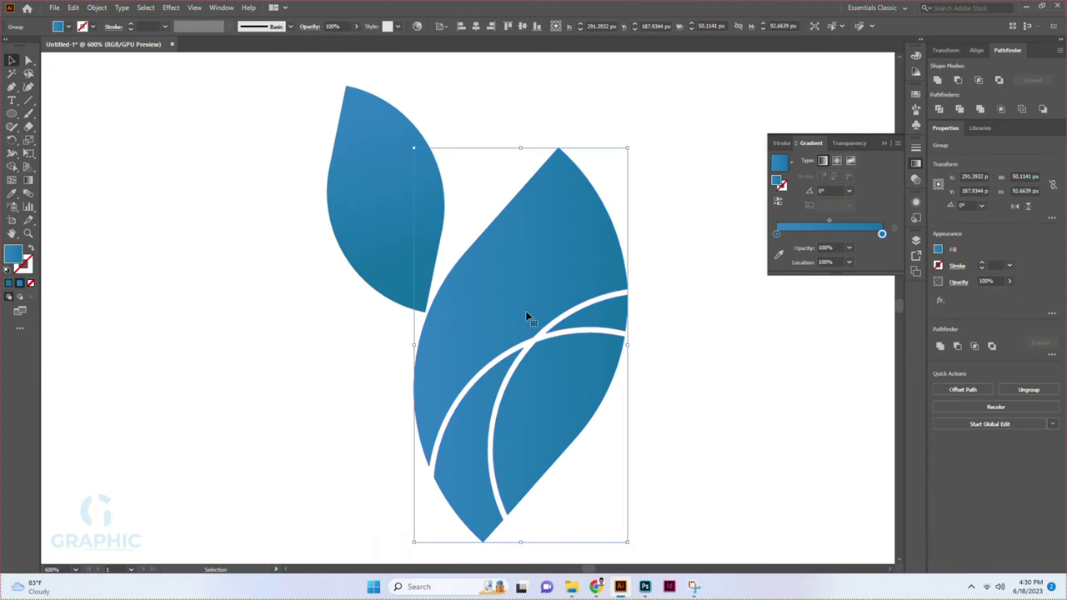
pyautogui.click(26, 181)
pyautogui.moveTo(528, 189); pyautogui.dragTo(503, 428)
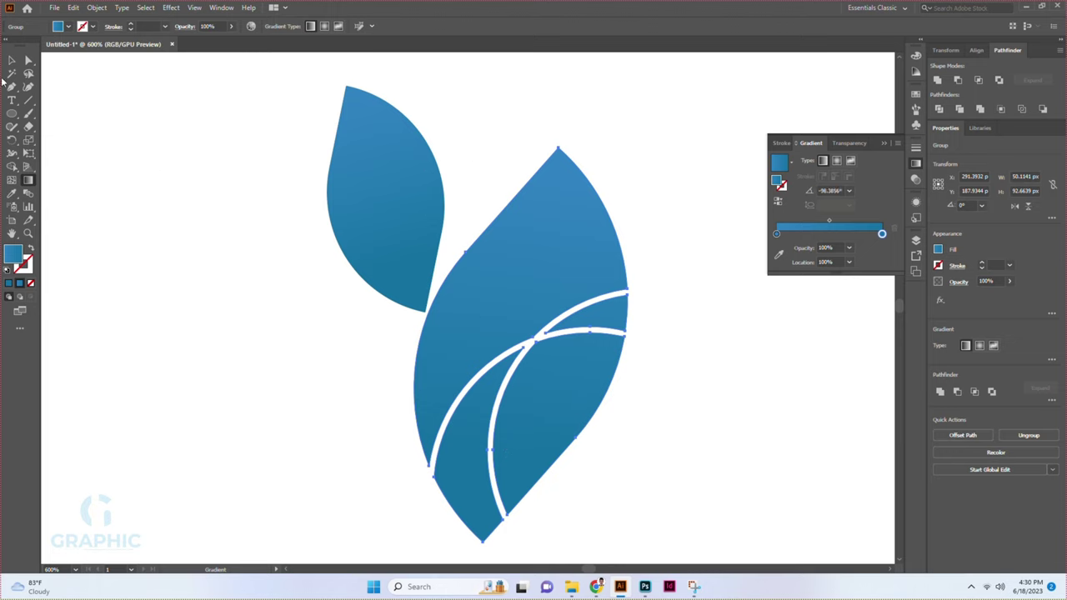
pyautogui.click(11, 60)
# Group the two leaves and rotate the logo upright to 0°
pyautogui.click(205, 188)
pyautogui.hotkey('ctrl', '-')
pyautogui.moveTo(612, 371); pyautogui.dragTo(456, 188)
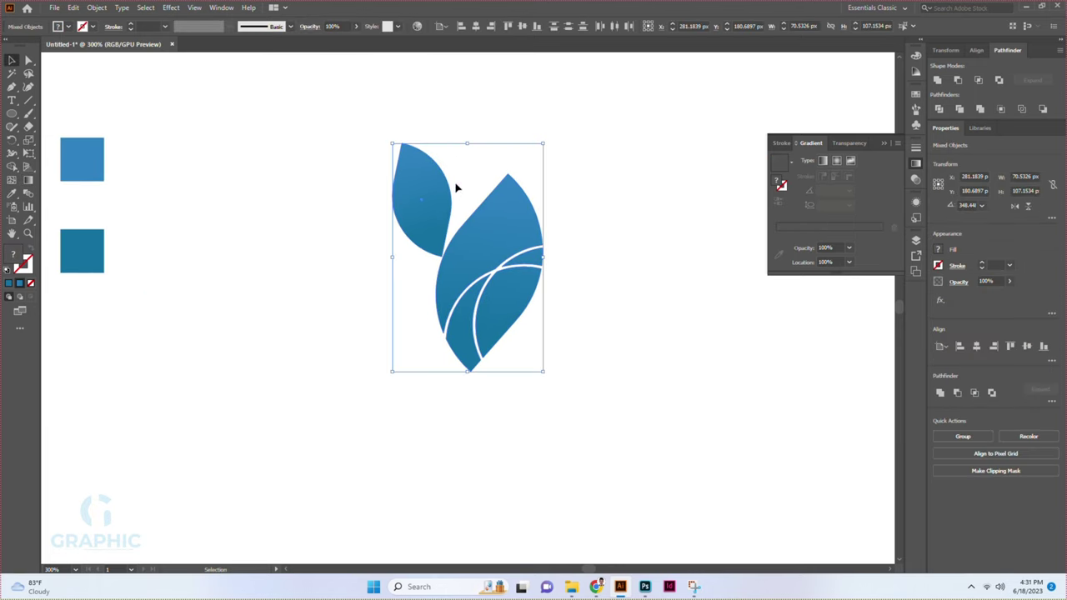
pyautogui.hotkey('ctrl', 'g')
pyautogui.moveTo(543, 138); pyautogui.dragTo(559, 193)
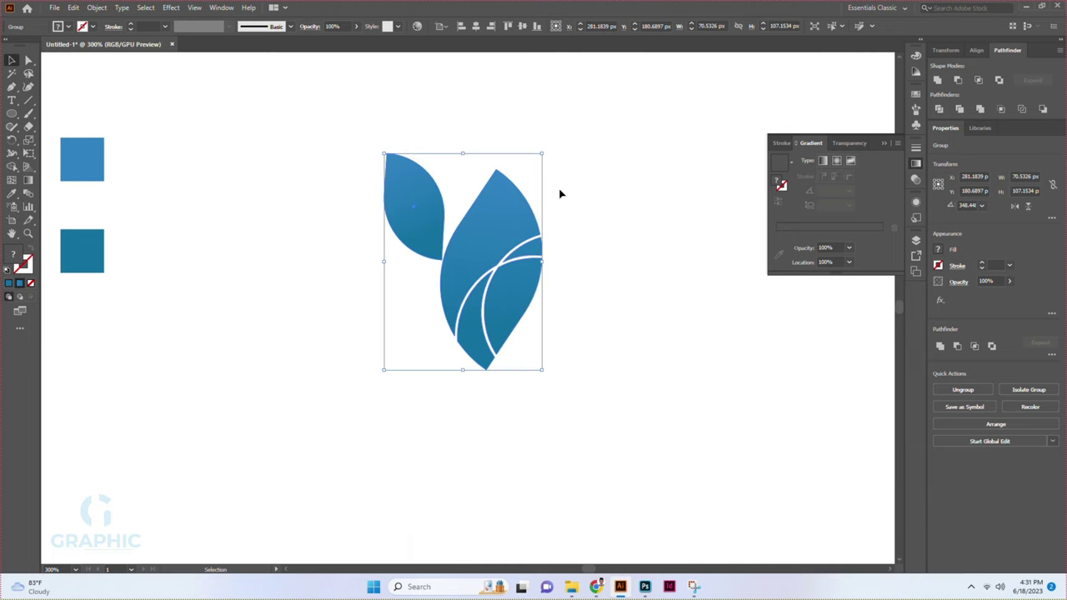
pyautogui.moveTo(572, 370)
pyautogui.mouseDown()
pyautogui.moveTo(334, 126)
pyautogui.moveTo(359, 292)
pyautogui.mouseUp()
# Delete the two sample squares, zoom out to fit the artwork, and select the logo group
pyautogui.rightClick(461, 215)
pyautogui.click(159, 266)
pyautogui.hscroll(-5, 159, 267)
pyautogui.press('Delete')
pyautogui.hotkey('ctrl', '-')
pyautogui.click(463, 234)
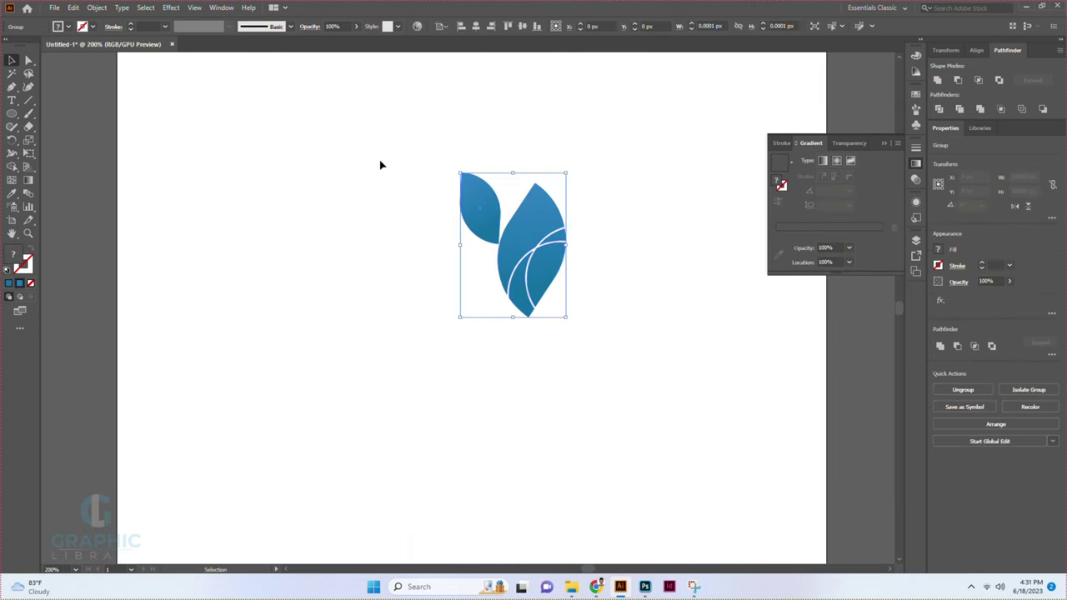
# Browse the alignment, transform and libraries panels to reach the Layers list
pyautogui.click(977, 50)
pyautogui.click(1008, 50)
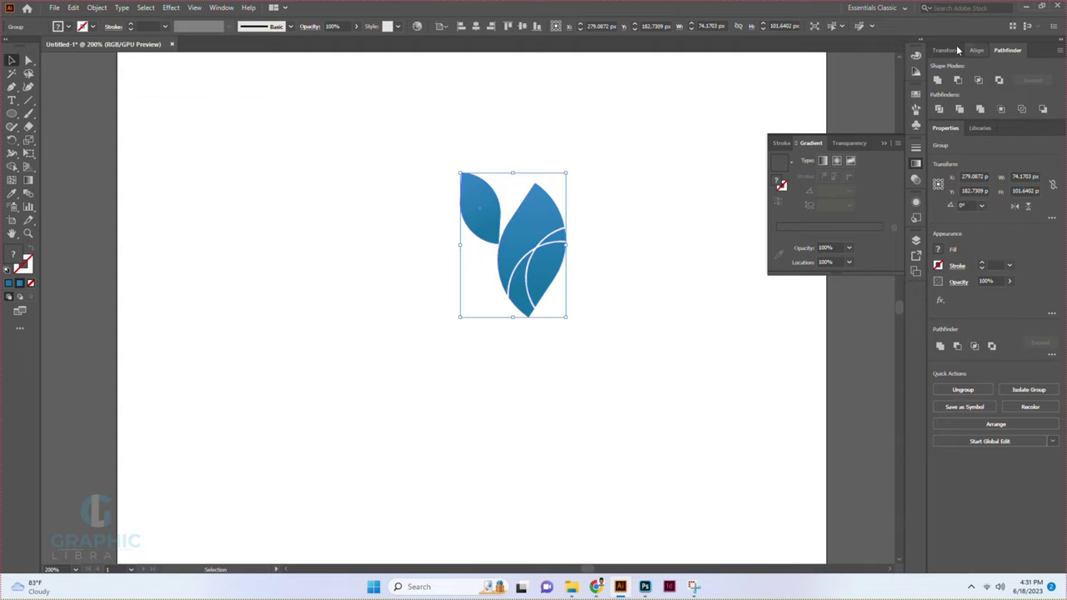
pyautogui.click(948, 50)
pyautogui.click(981, 222)
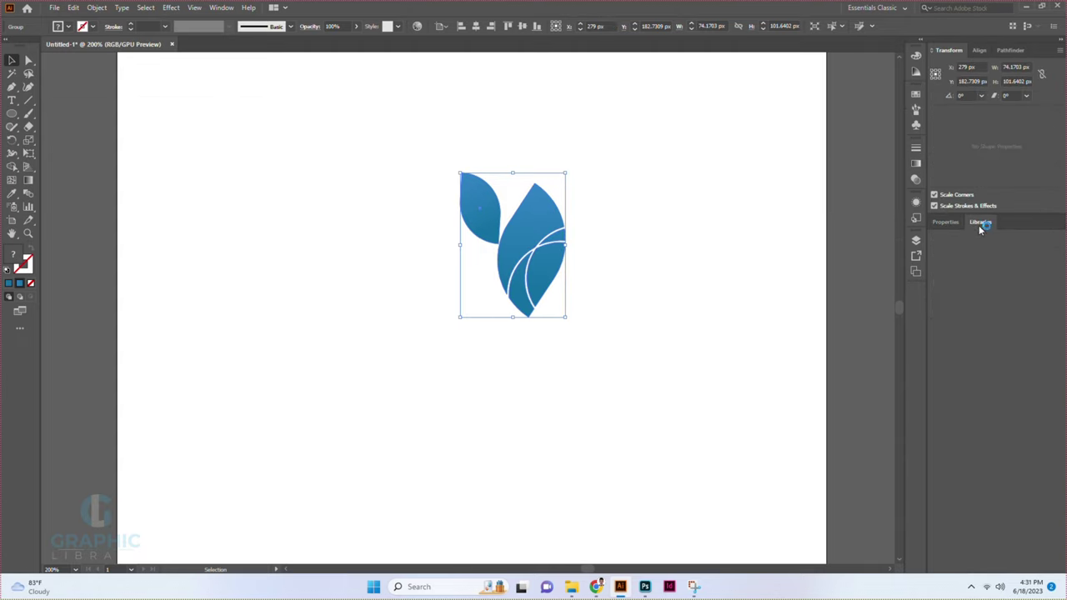
pyautogui.click(916, 241)
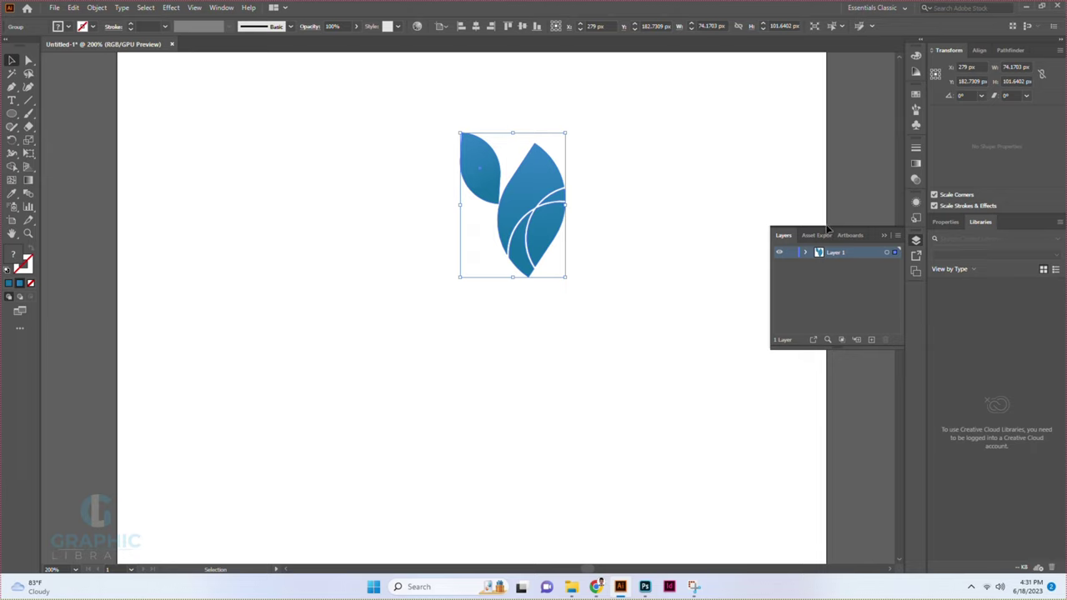
# Dock the Layers panel with the other panels and marquee-select the whole two-leaf logo
pyautogui.hotkey('ctrl', 'shift', 'a')
pyautogui.click(850, 235)
pyautogui.doubleClick(849, 235)
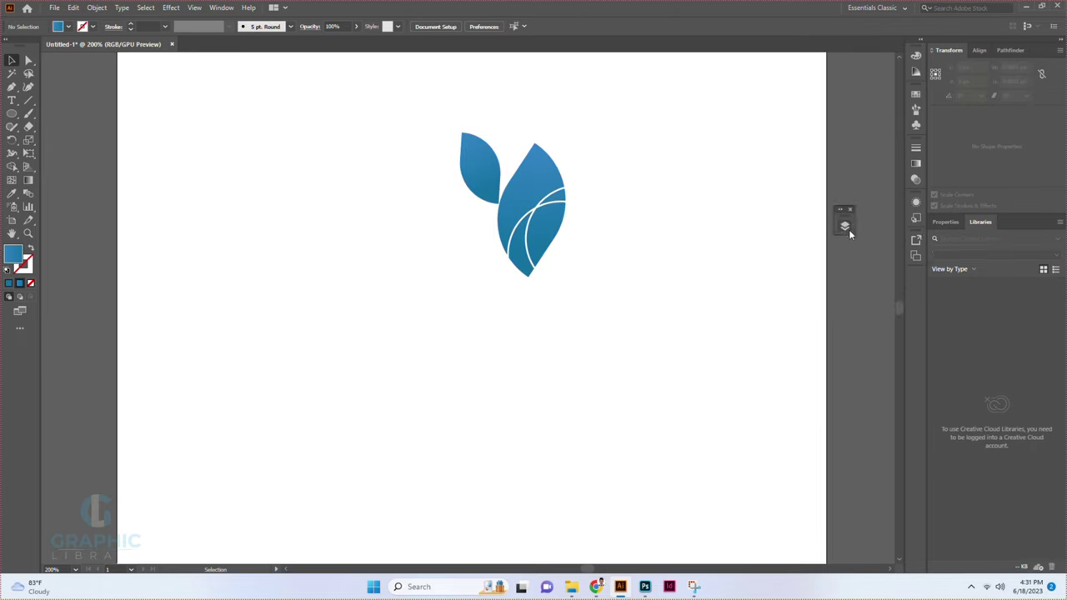
pyautogui.doubleClick(842, 215)
pyautogui.moveTo(888, 217); pyautogui.dragTo(1000, 220)
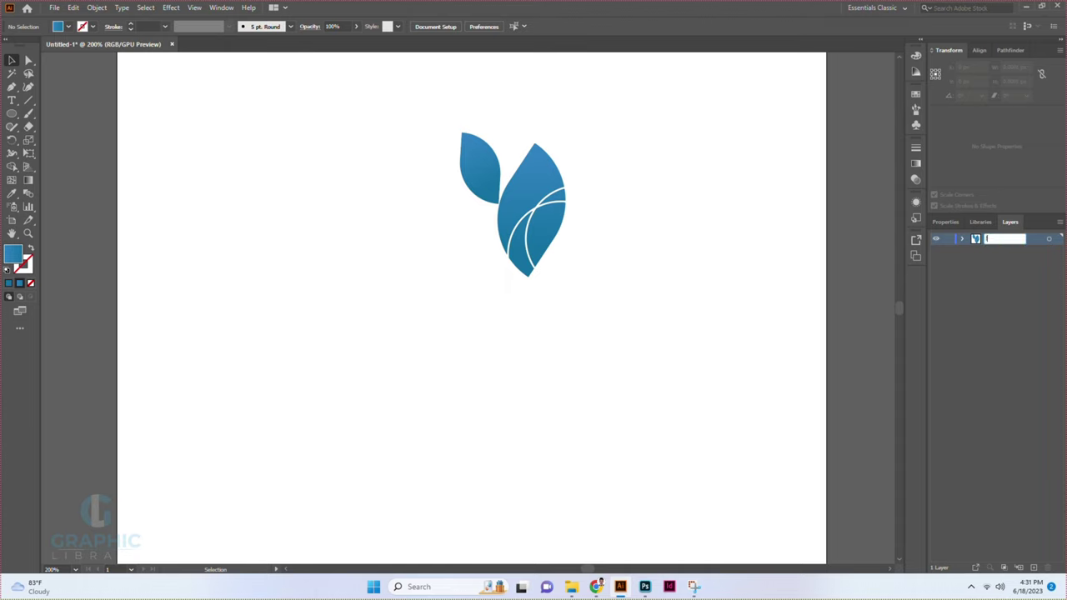
pyautogui.moveTo(599, 330); pyautogui.dragTo(395, 141)
# Make a horizontally reflected copy of the logo and move it straight down beneath the original
pyautogui.press('a')
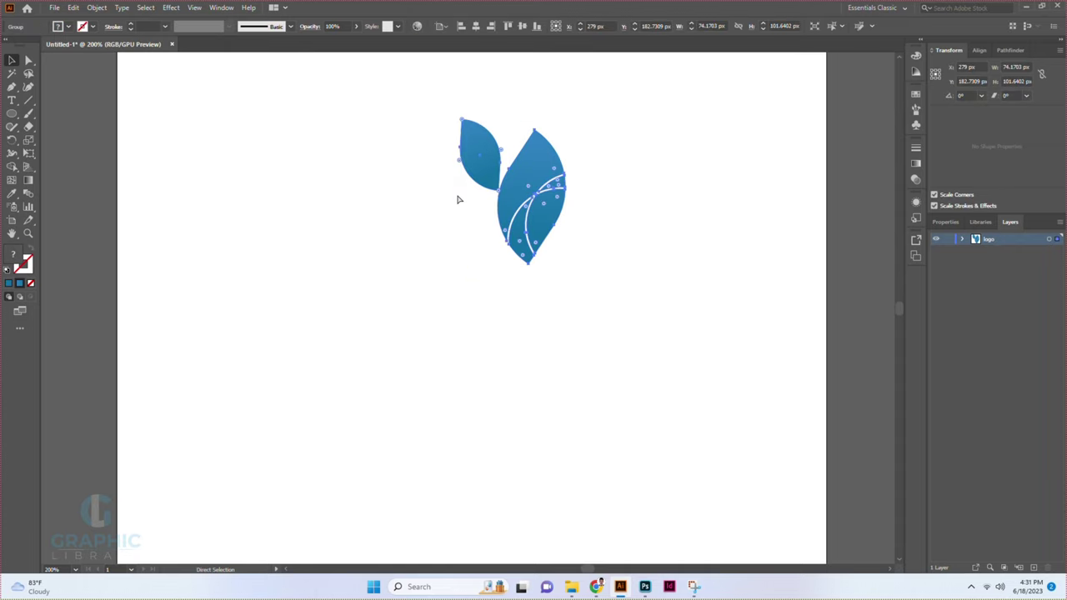
pyautogui.press('v')
pyautogui.rightClick(471, 206)
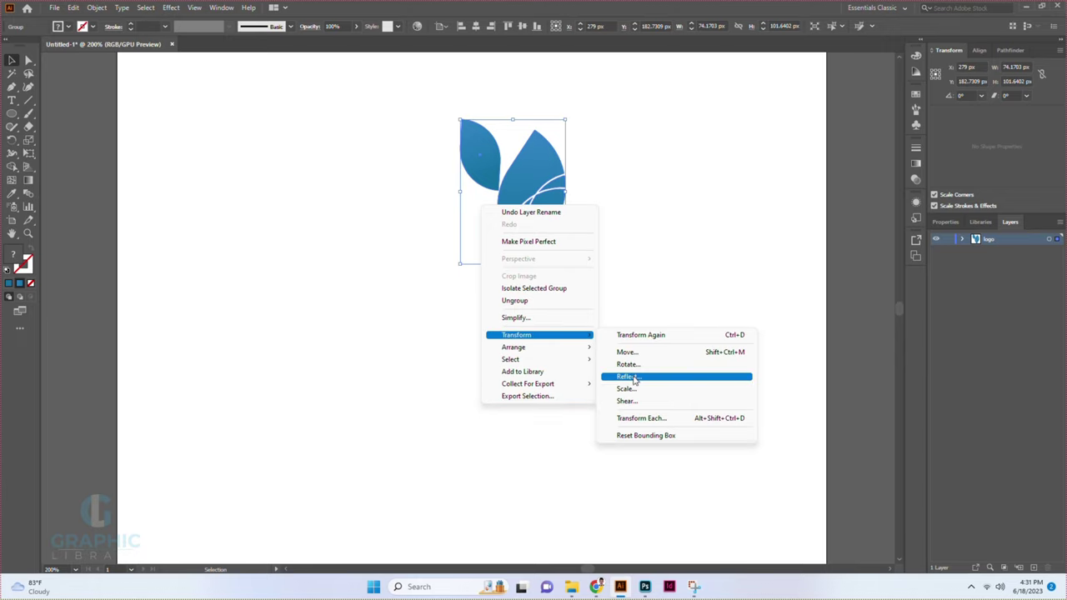
pyautogui.click(634, 375)
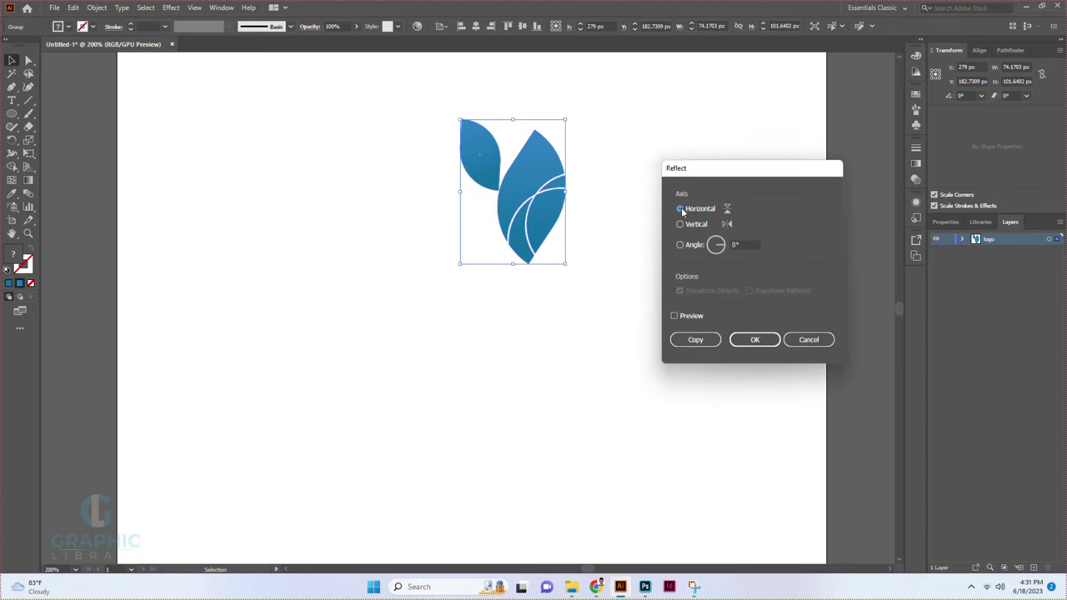
pyautogui.click(674, 316)
pyautogui.click(694, 339)
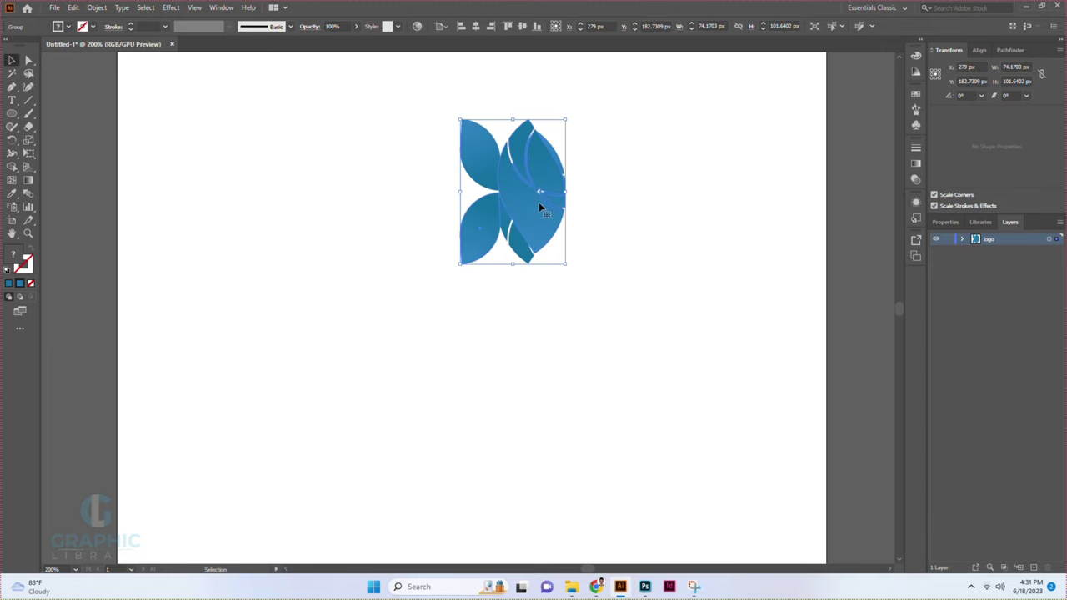
pyautogui.moveTo(545, 236); pyautogui.dragTo(550, 379)
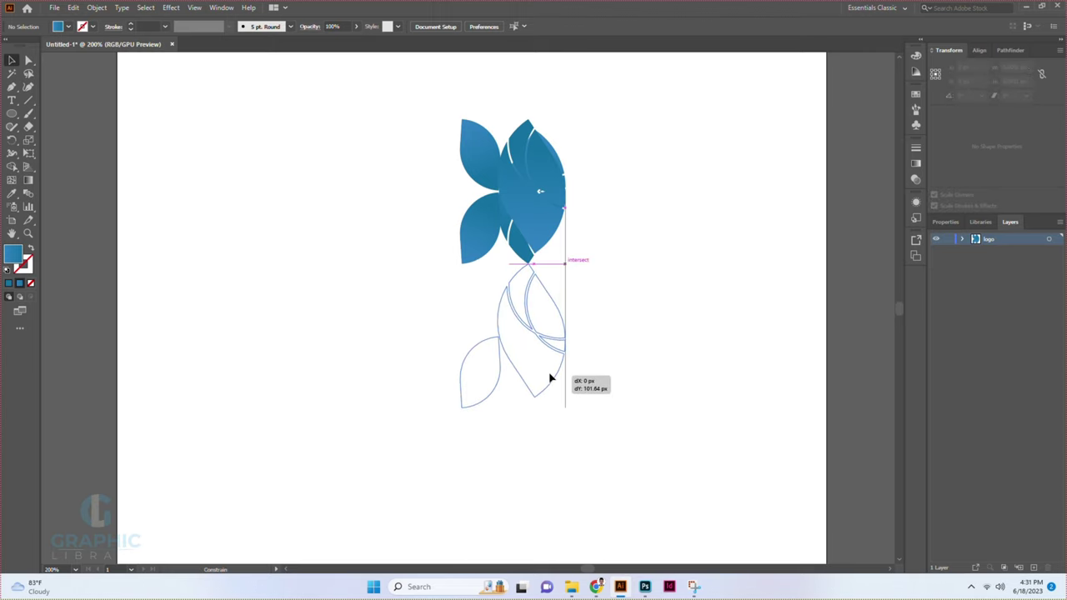
# Clear the selection and switch to the Rectangle Tool
pyautogui.click(671, 337)
pyautogui.scroll(-4, 462, 281)
pyautogui.scroll(4, 601, 295)
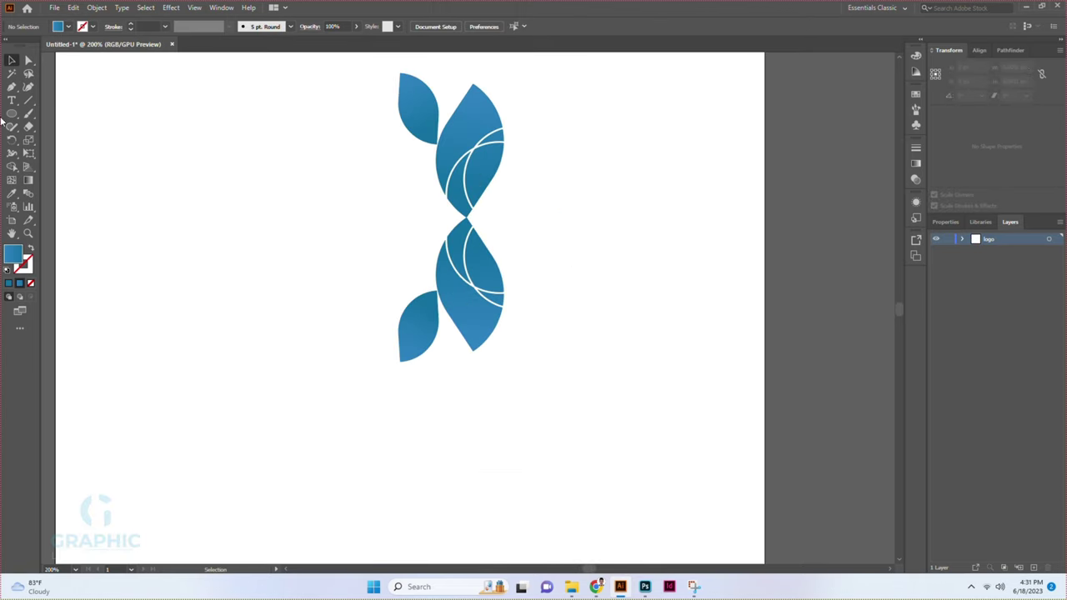
pyautogui.click(11, 115)
pyautogui.click(76, 117)
# Draw a rectangle over the mirrored copy and give it a gradient ending in black #000000
pyautogui.moveTo(388, 218); pyautogui.dragTo(510, 369)
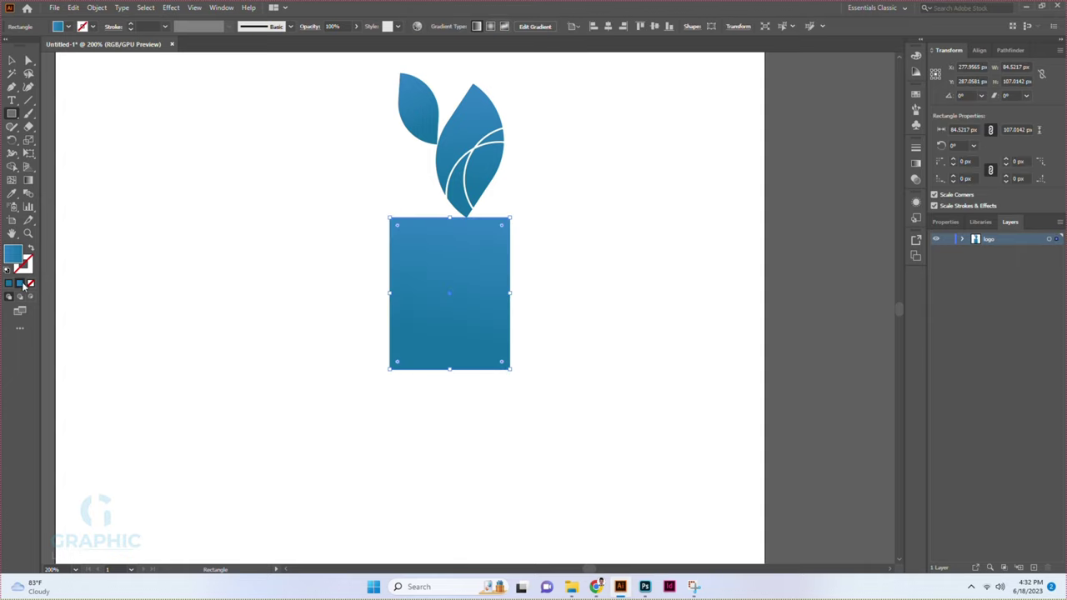
pyautogui.click(915, 164)
pyautogui.click(776, 248)
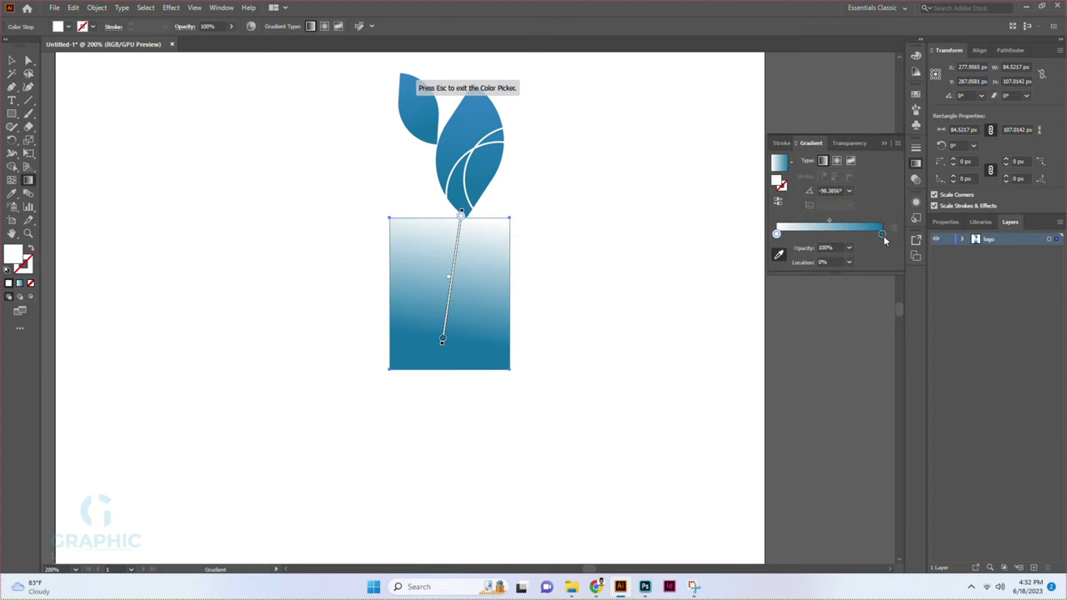
pyautogui.click(882, 234)
pyautogui.doubleClick(20, 262)
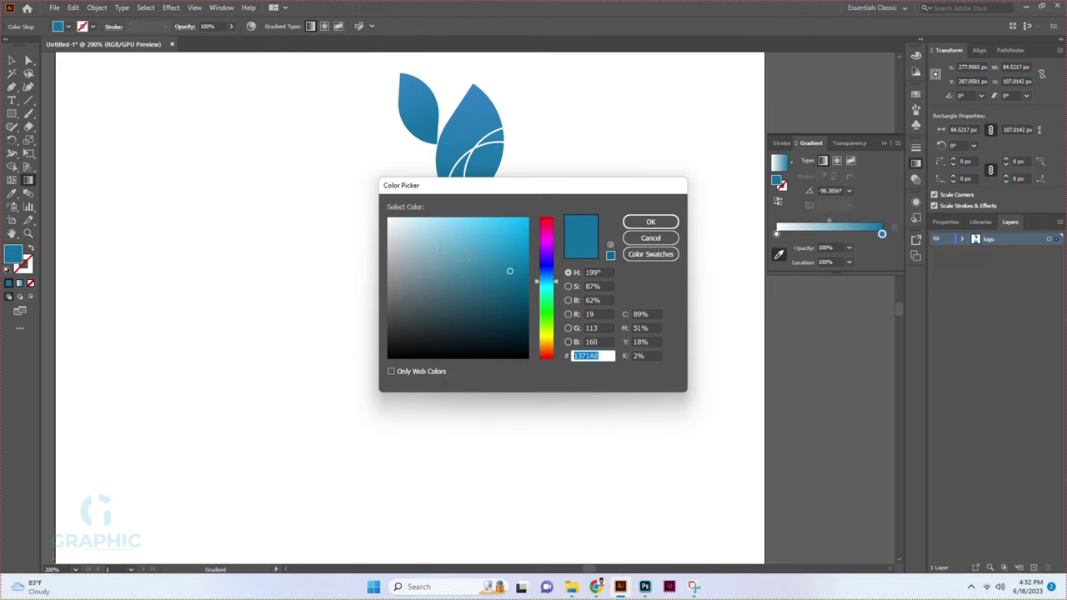
pyautogui.write('000000')
pyautogui.click(643, 222)
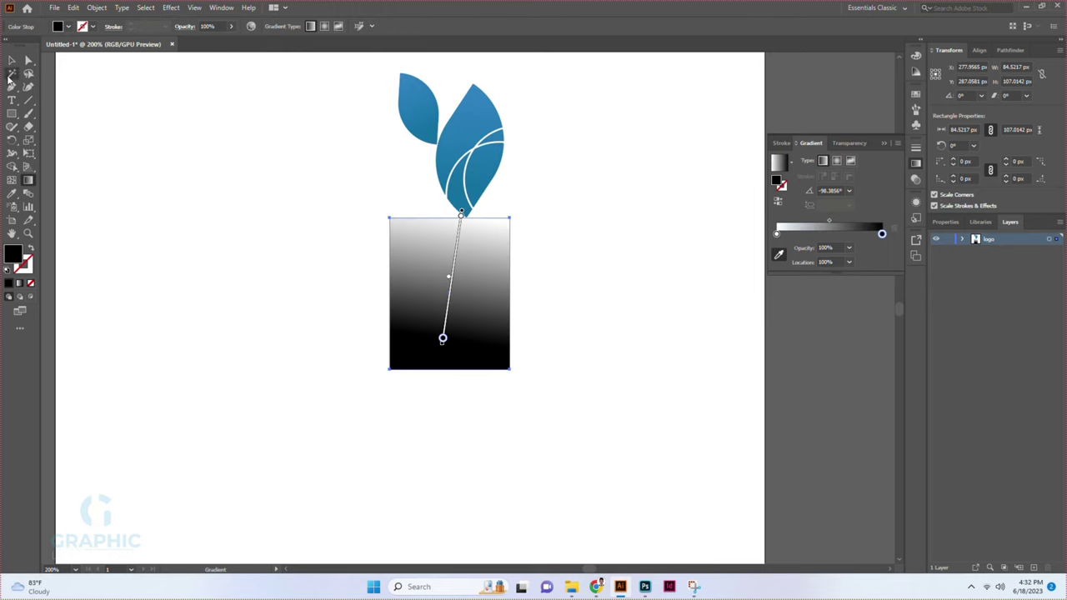
# Adjust the gradient stops and shift the gradient upward so it starts higher
pyautogui.click(12, 60)
pyautogui.scroll(1, 512, 303)
pyautogui.press('g')
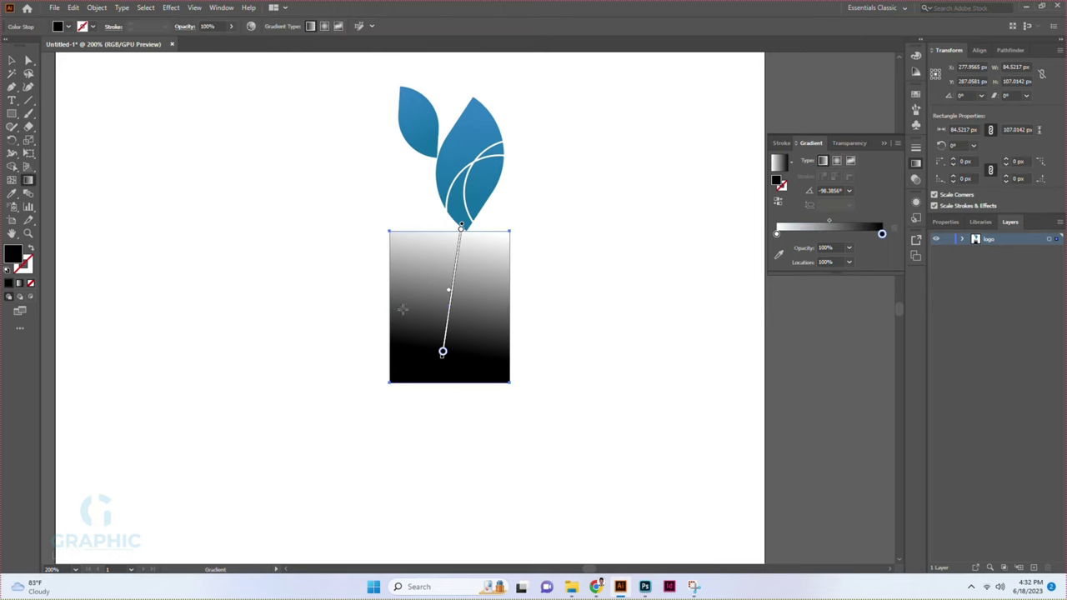
pyautogui.click(452, 284)
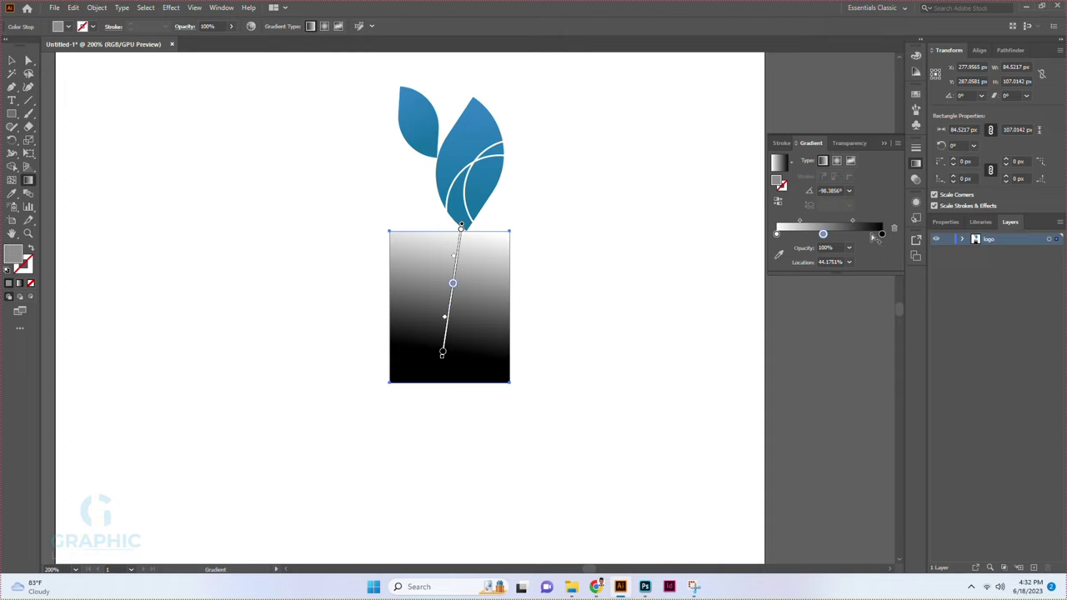
pyautogui.click(894, 232)
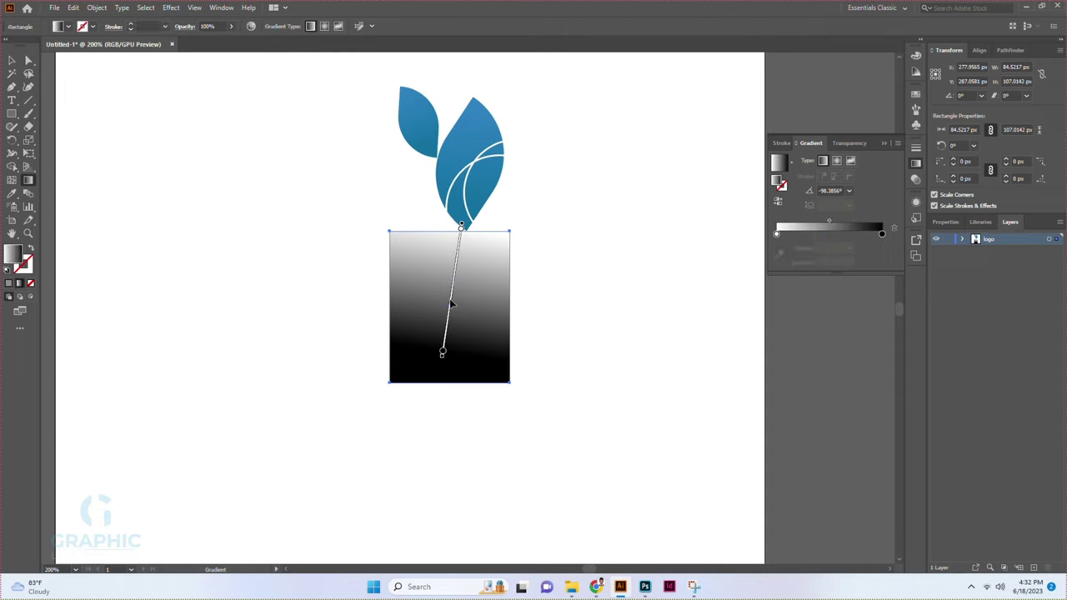
pyautogui.moveTo(451, 305); pyautogui.dragTo(454, 254)
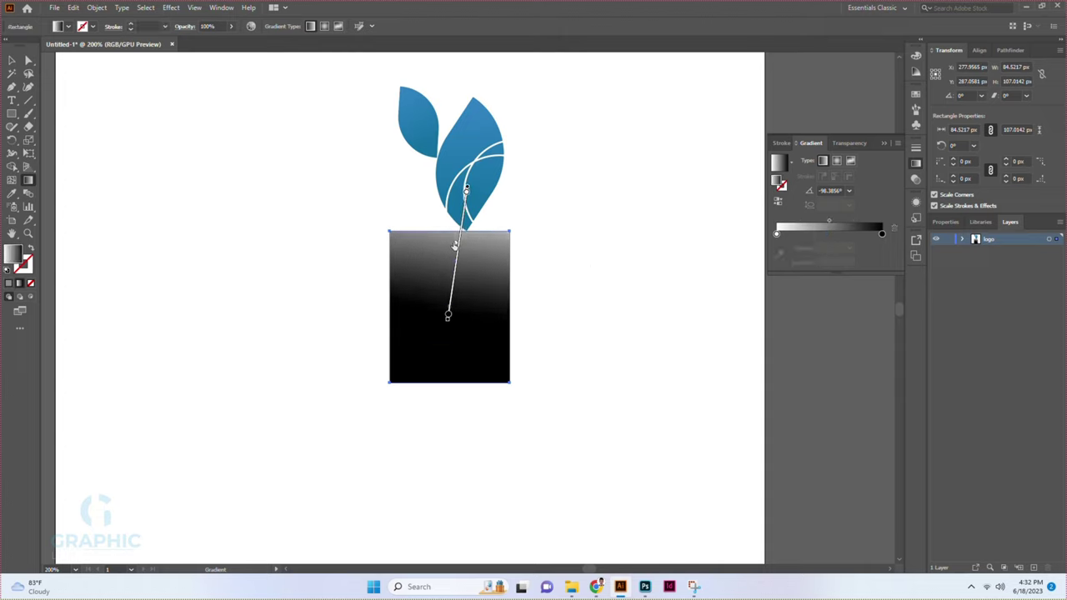
pyautogui.click(10, 61)
# Select the gradient rectangle with the mirrored leaves and apply it as an opacity mask
pyautogui.moveTo(281, 259); pyautogui.dragTo(675, 280)
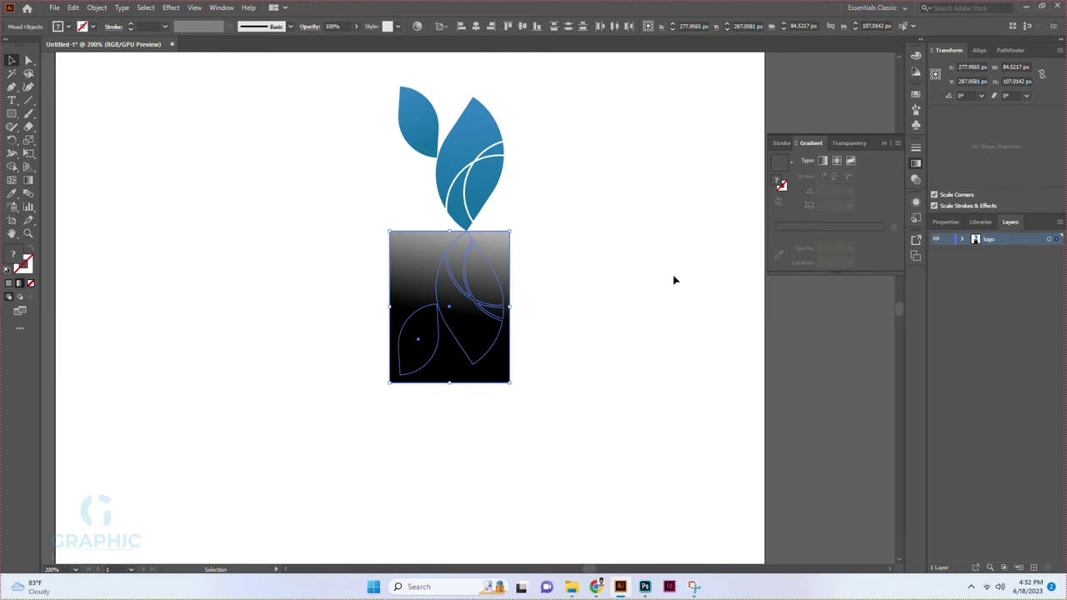
pyautogui.click(846, 144)
pyautogui.click(878, 178)
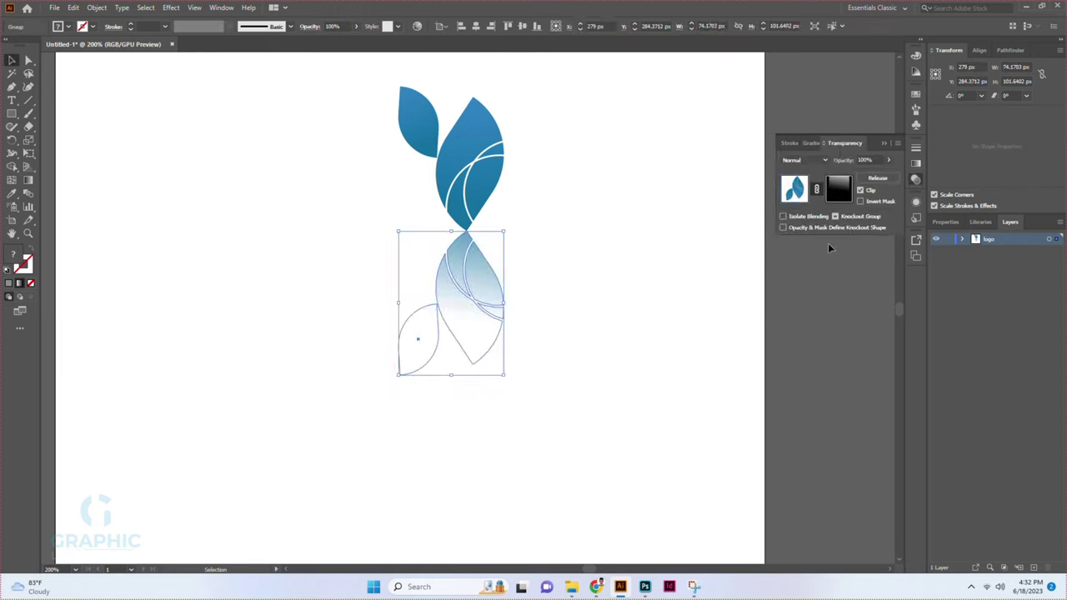
pyautogui.click(586, 322)
pyautogui.scroll(1, 584, 368)
# Redraw the reflection's mask gradient so the fade becomes shorter
pyautogui.click(483, 308)
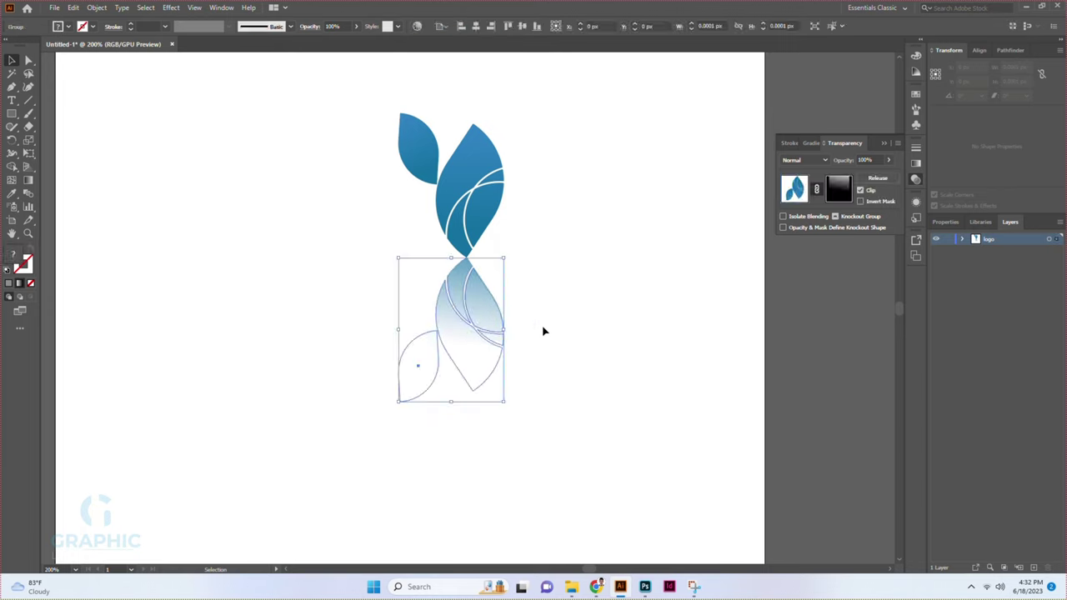
pyautogui.click(838, 188)
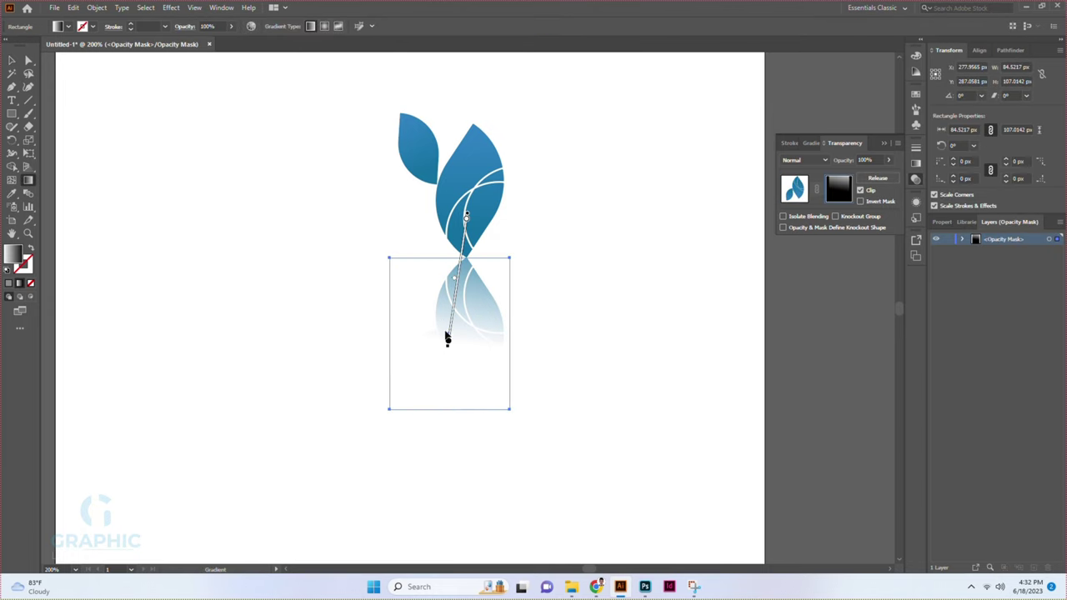
pyautogui.moveTo(447, 337); pyautogui.dragTo(448, 344)
pyautogui.click(452, 314)
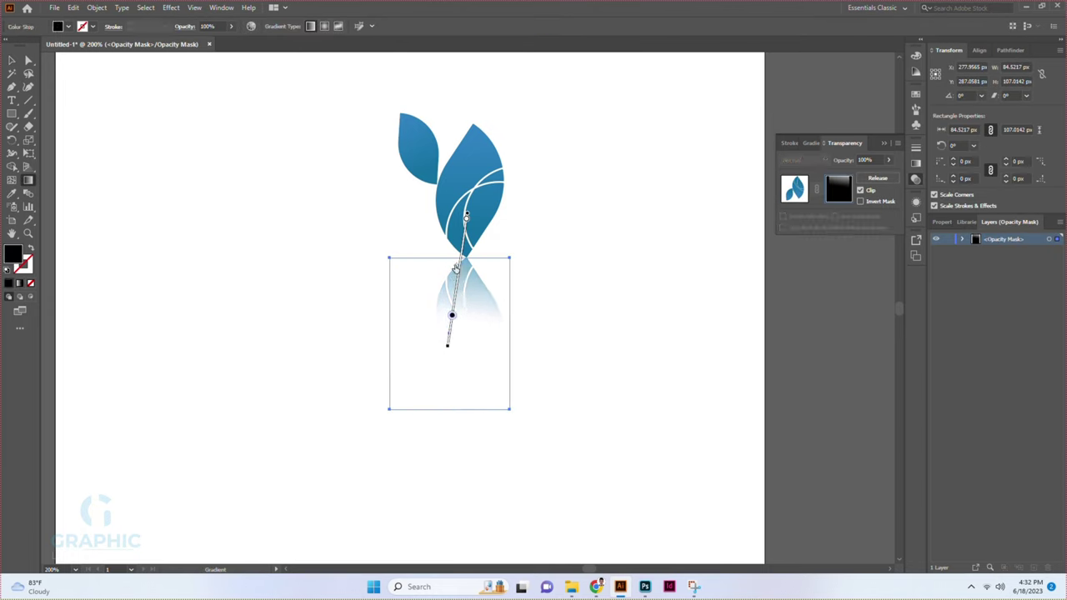
pyautogui.click(11, 59)
pyautogui.click(208, 152)
pyautogui.scroll(-2, 514, 362)
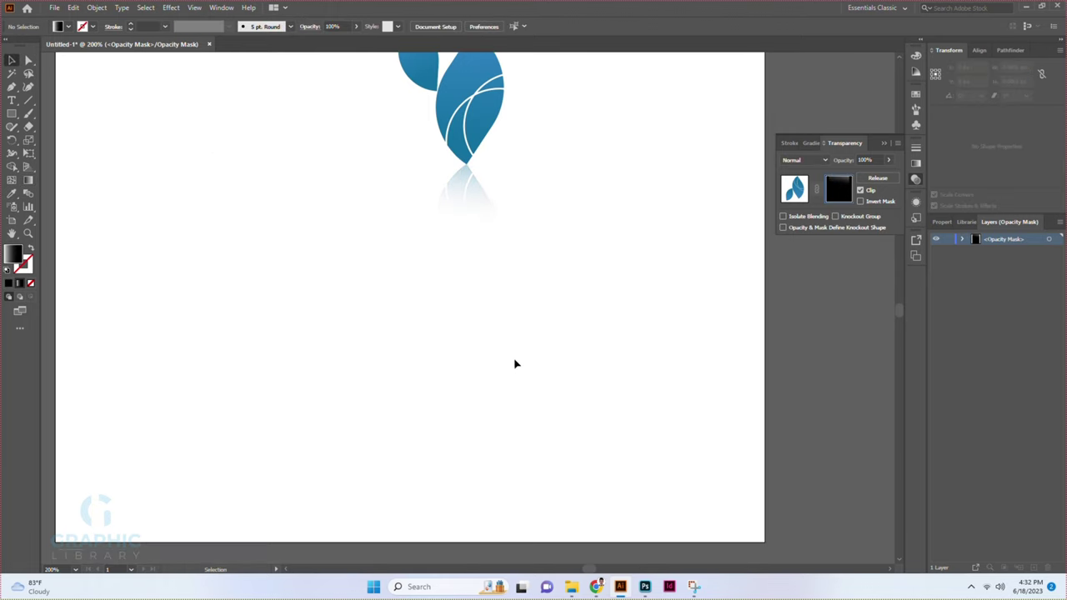
# Exit mask editing back to the artwork and zoom out to show the artboard
pyautogui.hotkey('ctrl', '-')
pyautogui.scroll(3, 451, 425)
pyautogui.hotkey('ctrl', '-')
pyautogui.hotkey('ctrl', '-')
pyautogui.hotkey('ctrl', '-')
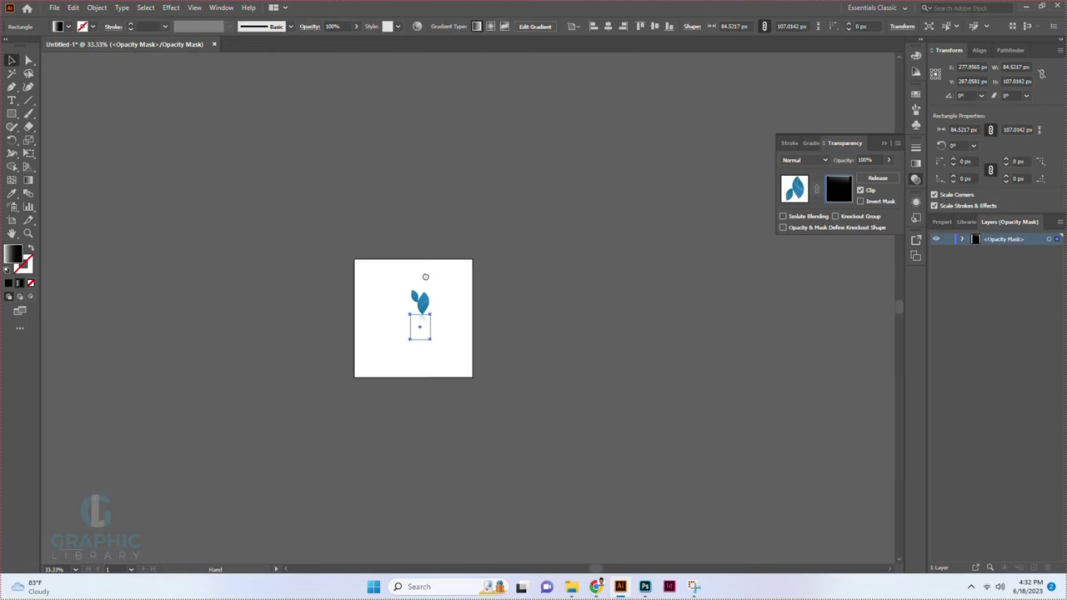
pyautogui.click(794, 188)
pyautogui.hotkey('ctrl', 'shift', 'a')
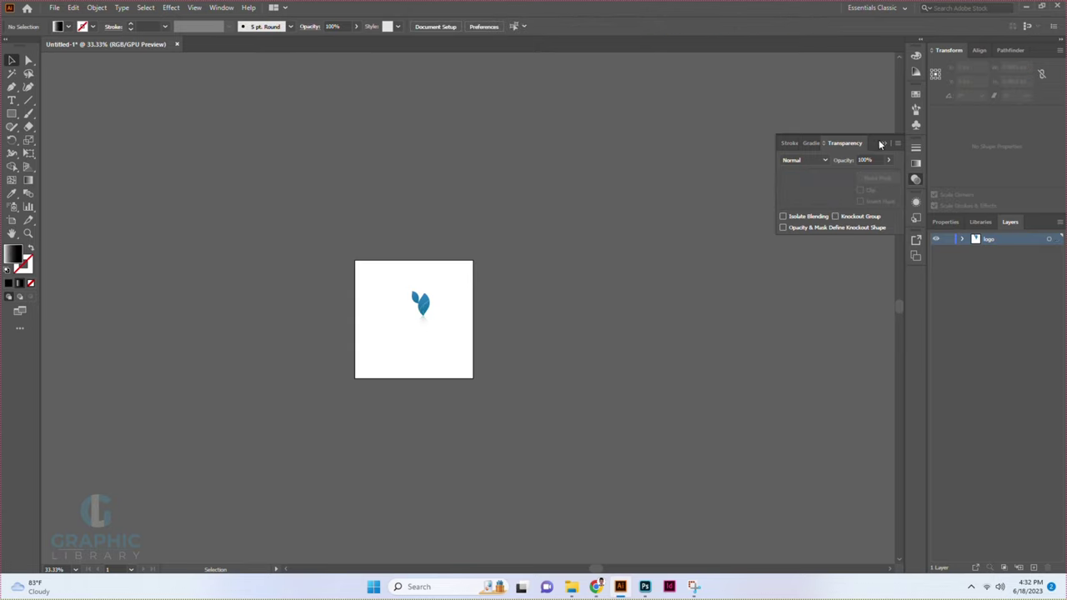
pyautogui.click(559, 258)
pyautogui.hotkey('ctrl', '-')
pyautogui.hotkey('ctrl', '-')
pyautogui.moveTo(476, 336); pyautogui.dragTo(617, 328)
# Move the logo group toward the artboard centre and expand the logo layer
pyautogui.hotkey('ctrl', '+')
pyautogui.hotkey('ctrl', '+')
pyautogui.hotkey('ctrl', '+')
pyautogui.click(666, 392)
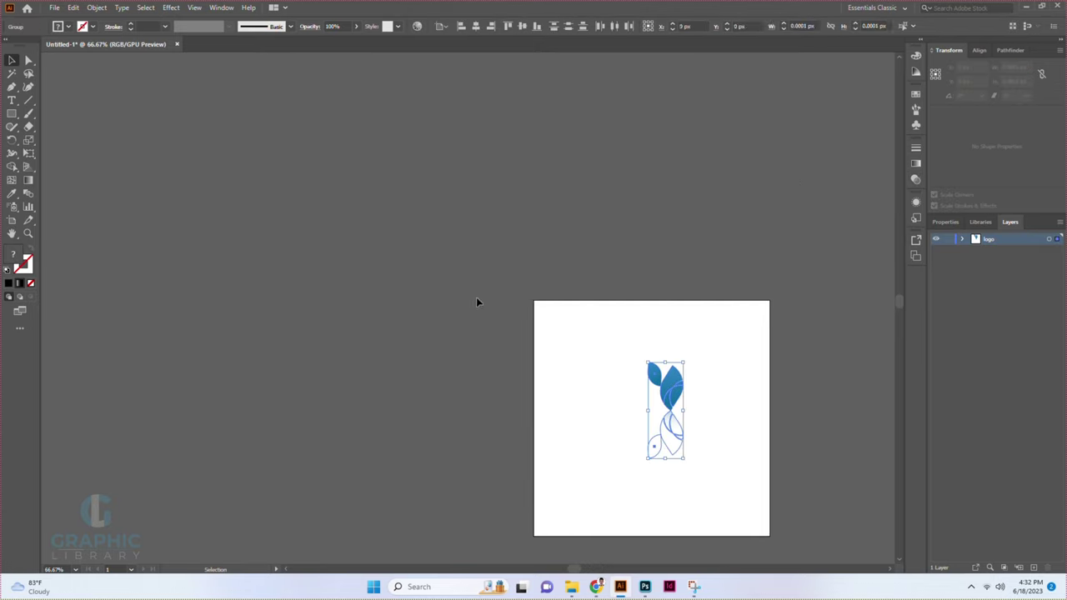
pyautogui.moveTo(666, 393)
pyautogui.mouseDown()
pyautogui.moveTo(623, 379)
pyautogui.moveTo(714, 423)
pyautogui.moveTo(726, 383)
pyautogui.mouseUp()
pyautogui.click(726, 384)
pyautogui.hotkey('ctrl', '-')
pyautogui.hotkey('ctrl', '+')
pyautogui.click(436, 364)
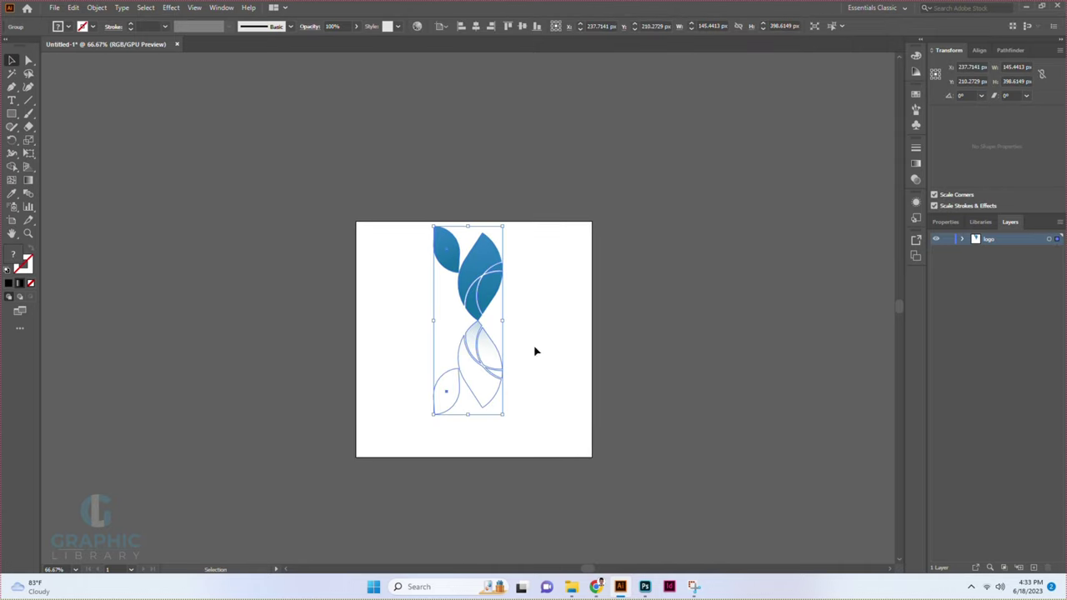
pyautogui.click(536, 350)
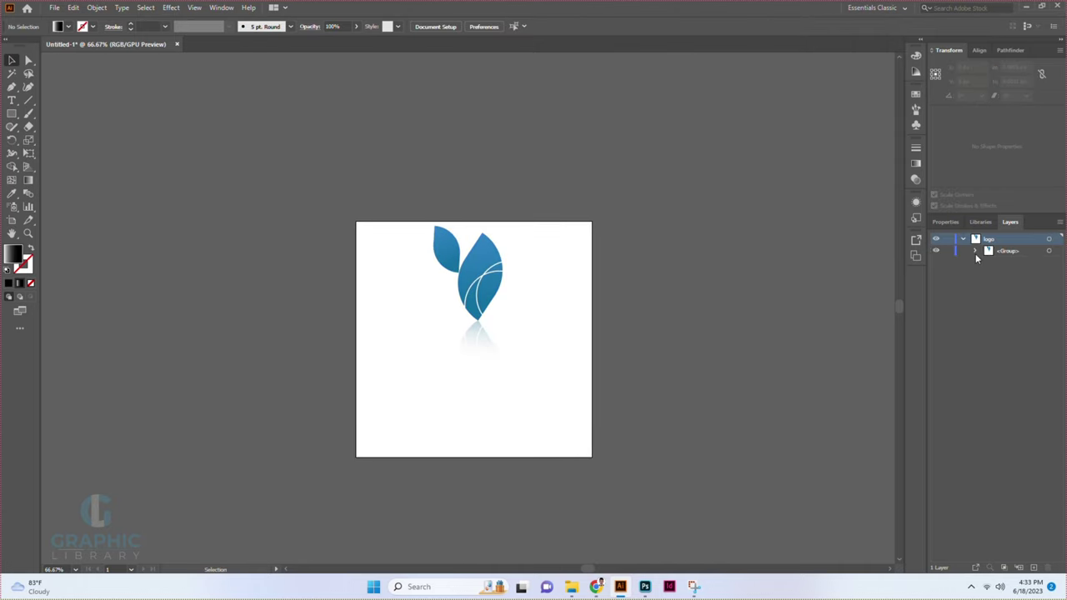
# Try moving the reflection group aside, undo it, then nudge the whole logo slightly down
pyautogui.click(1049, 264)
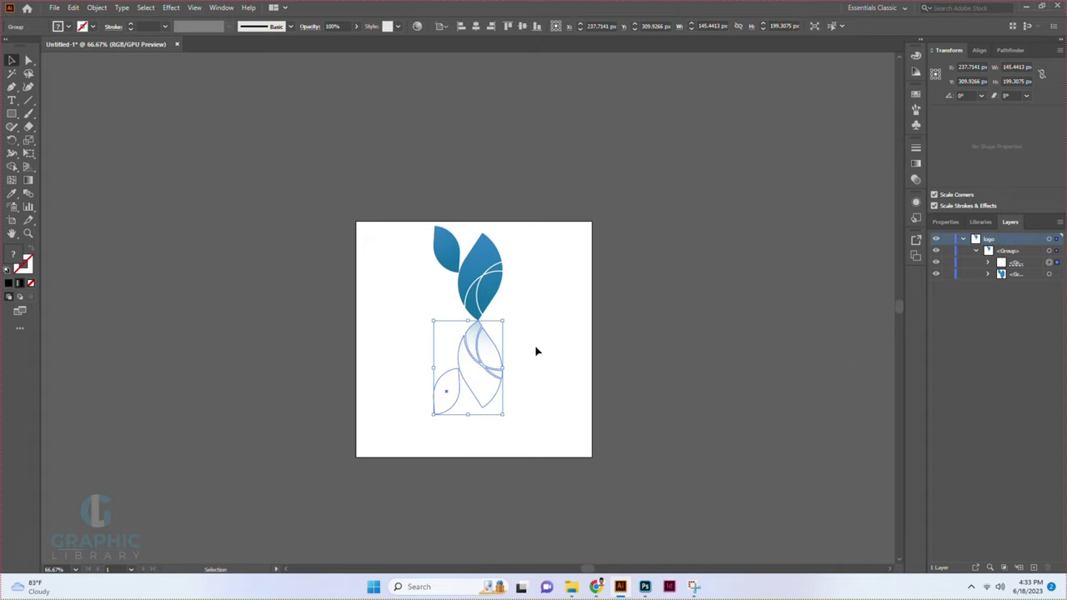
pyautogui.moveTo(478, 347); pyautogui.dragTo(734, 385)
pyautogui.hotkey('ctrl', 'z')
pyautogui.scroll(-3, 522, 329)
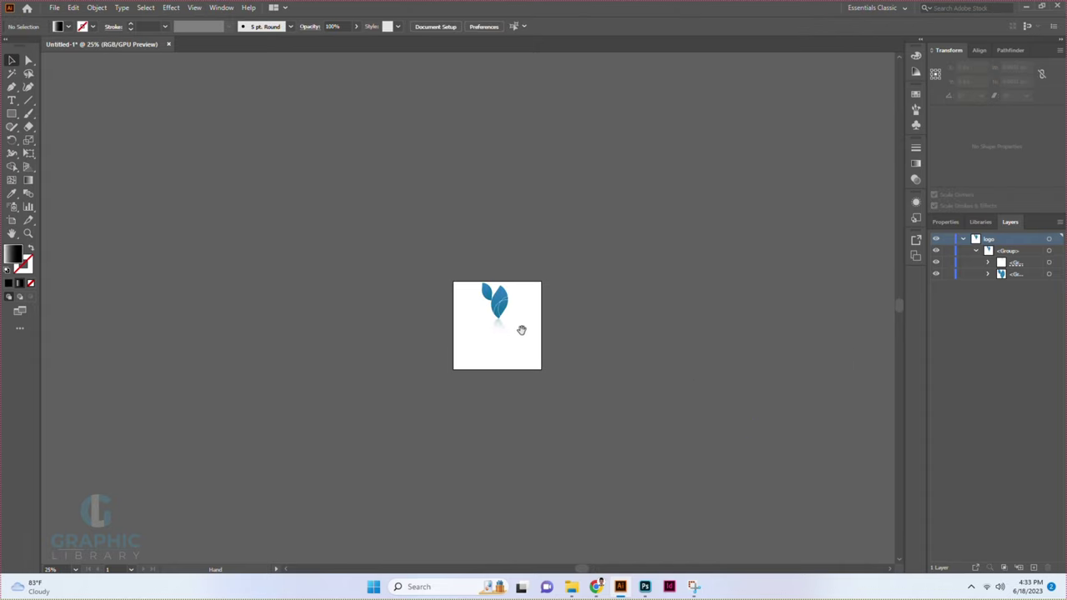
pyautogui.scroll(3, 660, 376)
pyautogui.moveTo(584, 359); pyautogui.dragTo(587, 373)
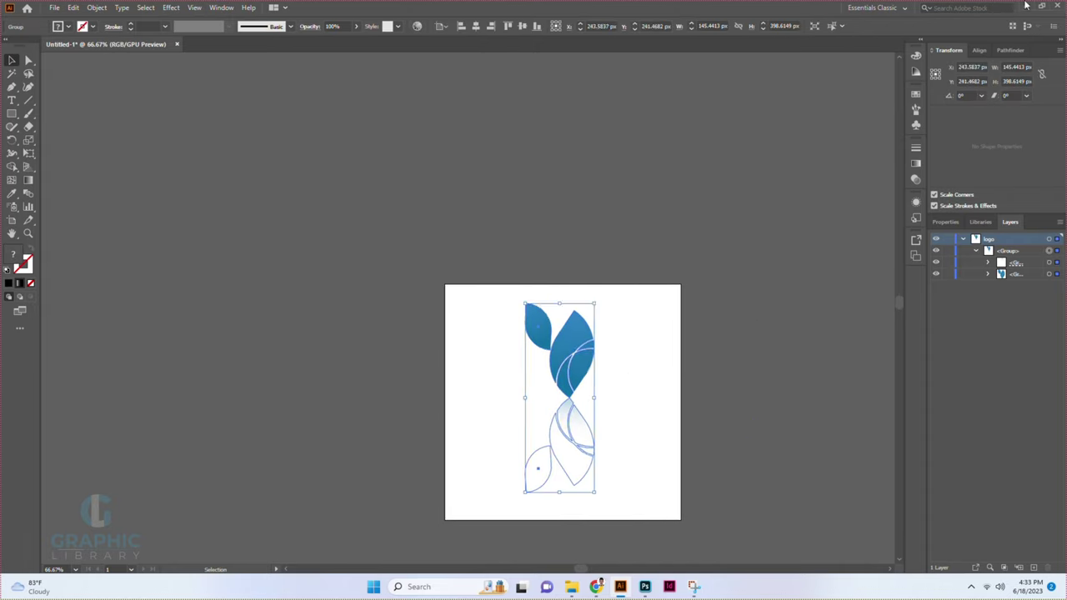
# Recenter the view on the logo and zoom in closer
pyautogui.click(980, 50)
pyautogui.click(842, 170)
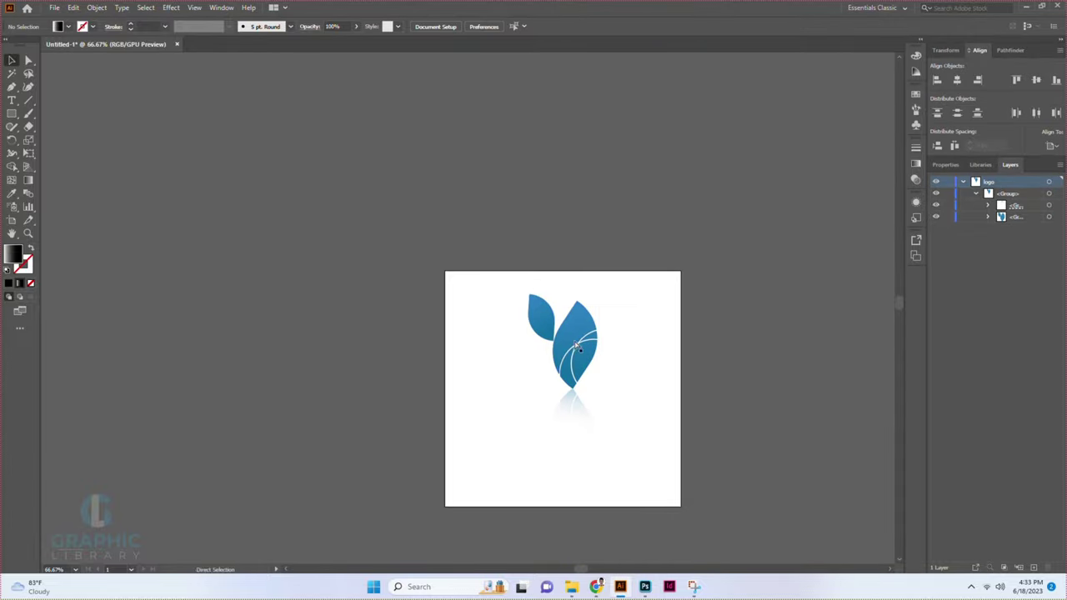
pyautogui.moveTo(584, 331); pyautogui.dragTo(460, 283)
pyautogui.hotkey('ctrl', '+')
pyautogui.hotkey('ctrl', '+')
pyautogui.hotkey('ctrl', '+')
pyautogui.scroll(-1, 231, 264)
pyautogui.scroll(1, 231, 264)
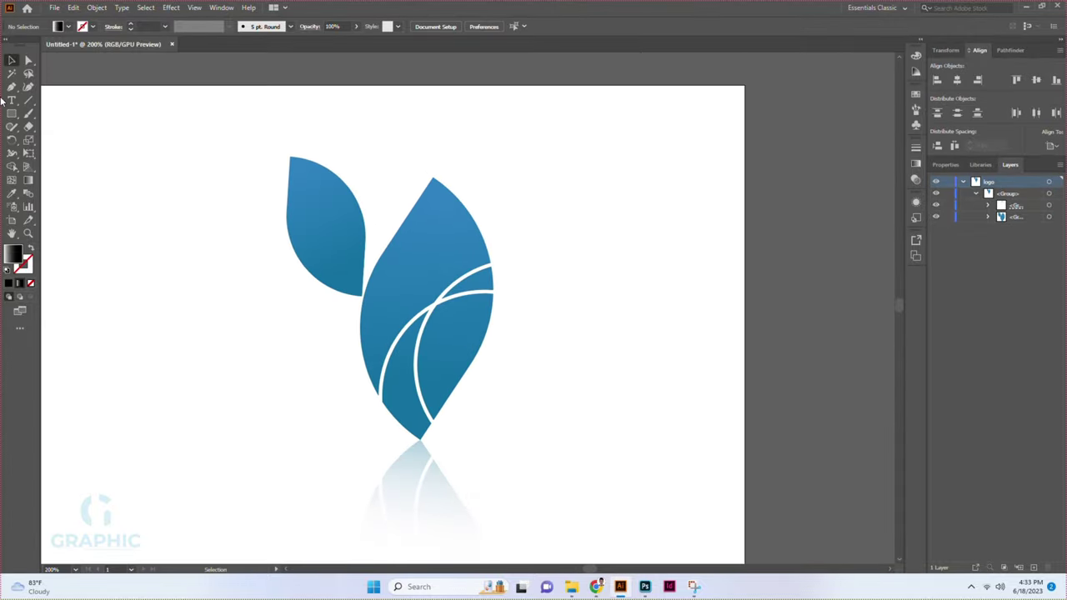